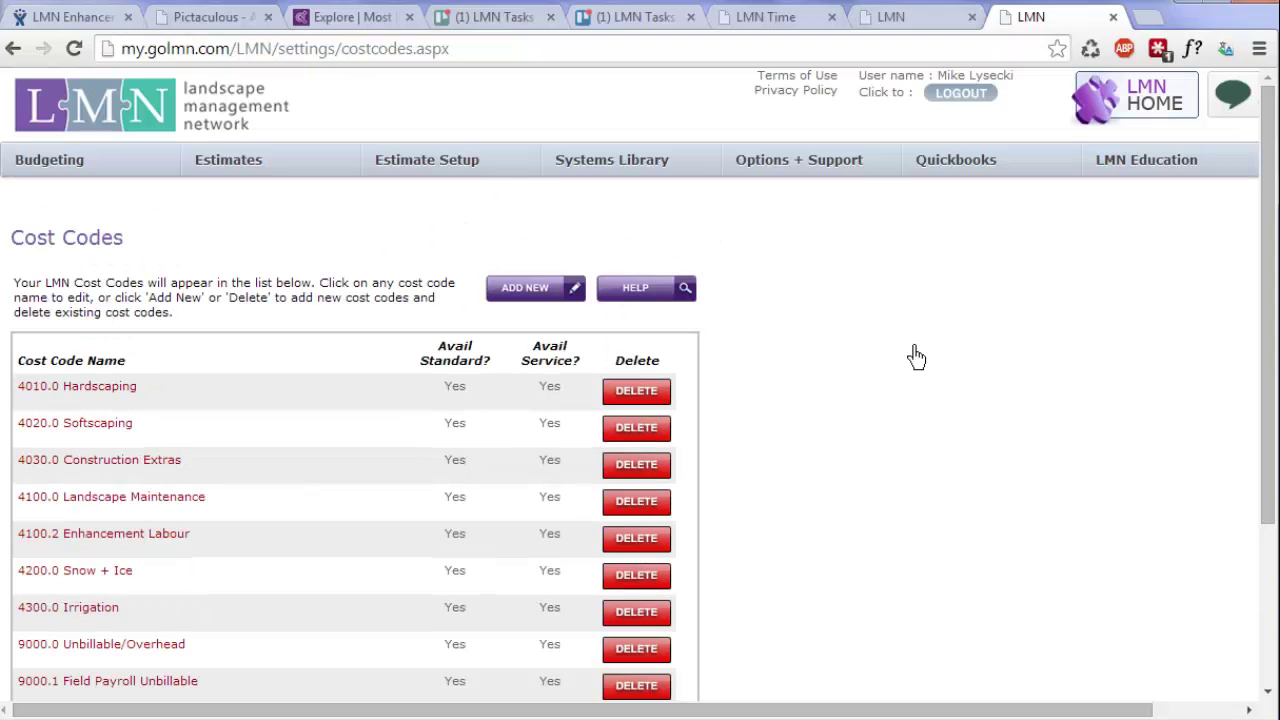
Step: Bring up the AAA Maintenance job in the QuickBooks Customer Centre, showing its one invoice
mouse_move(445, 160)
scroll(906, 409, down, 1)
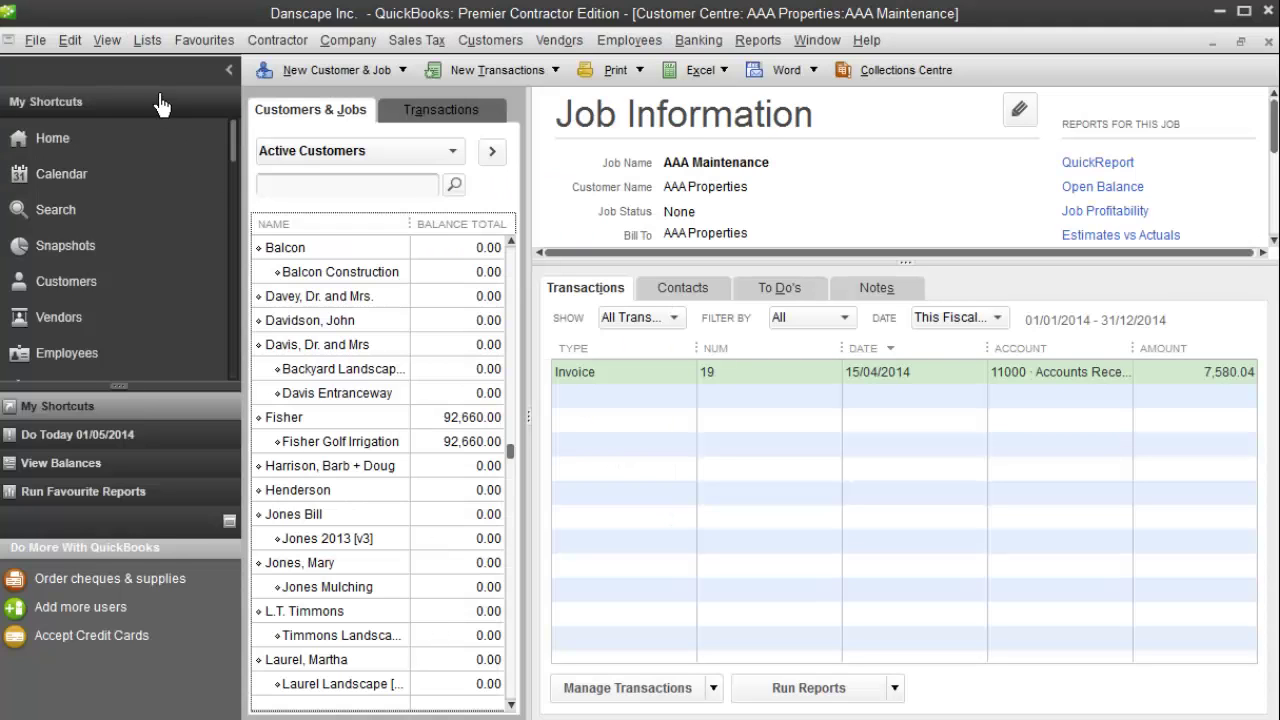
Step: Open the Item List and review subcontracting and materials items 4010.7, 4020.7, 4020.5 and 4030.5
click(150, 44)
click(168, 89)
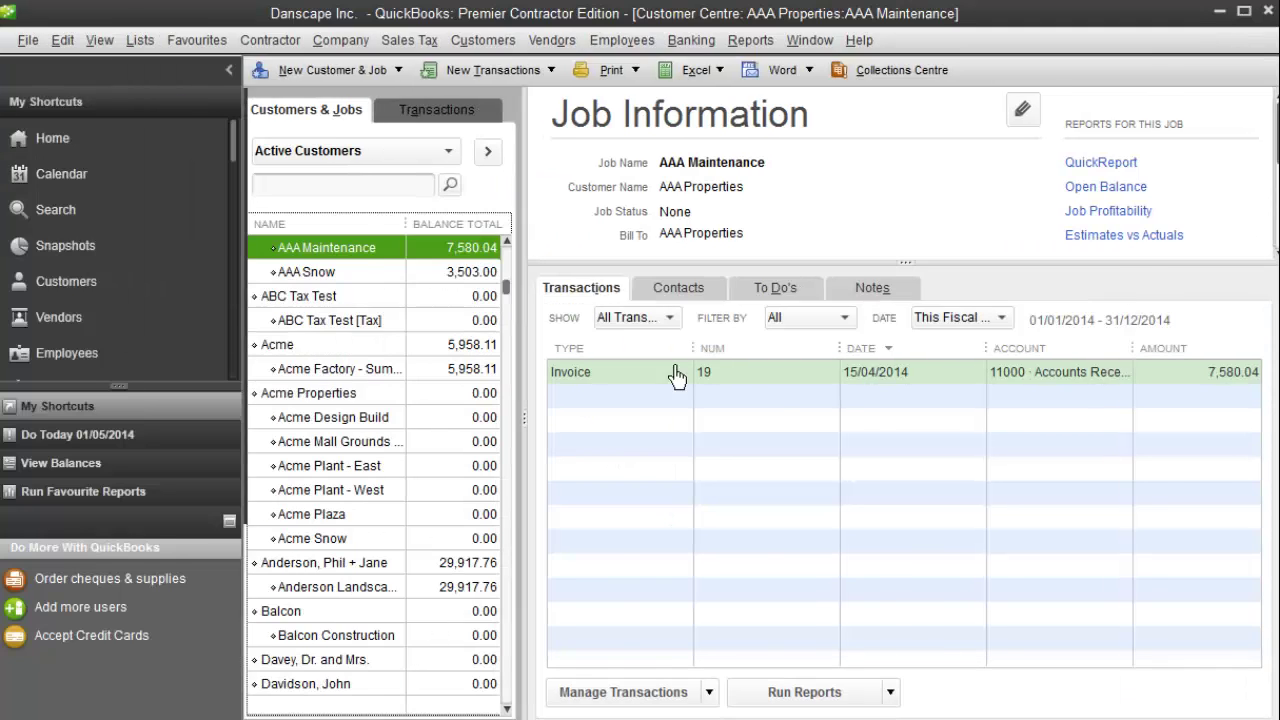
scroll(808, 435, up, 1)
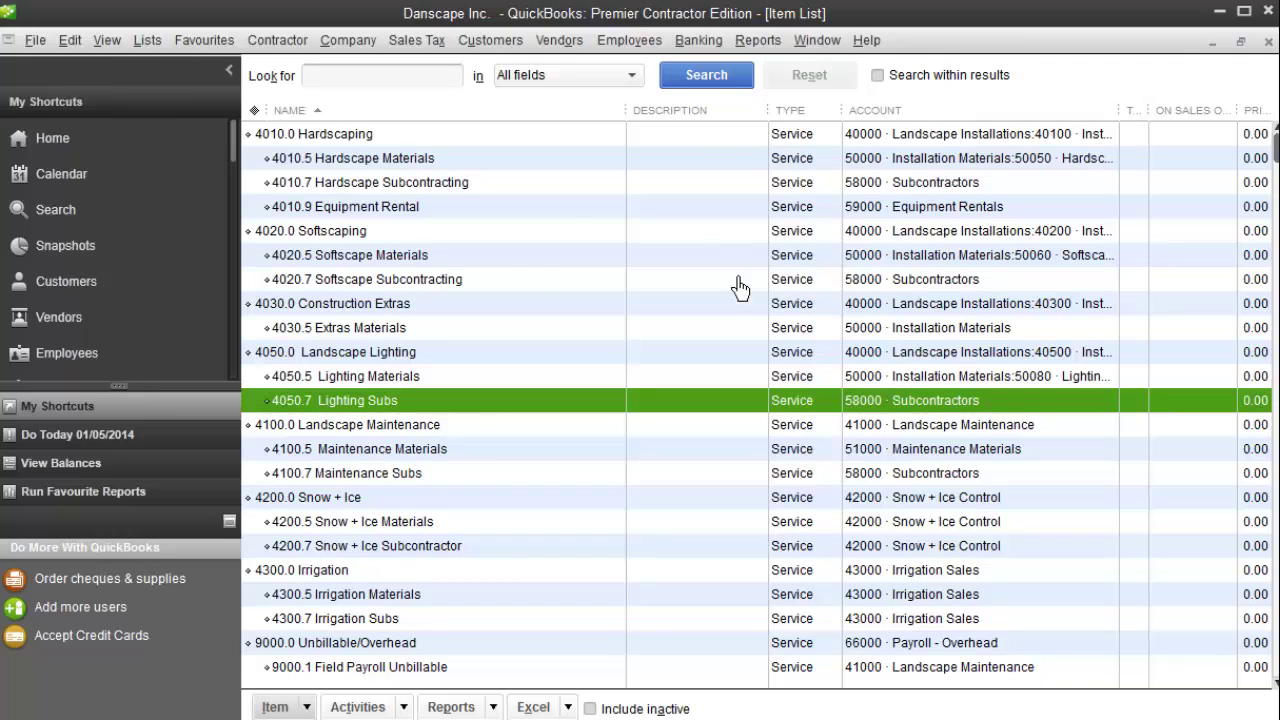
click(460, 192)
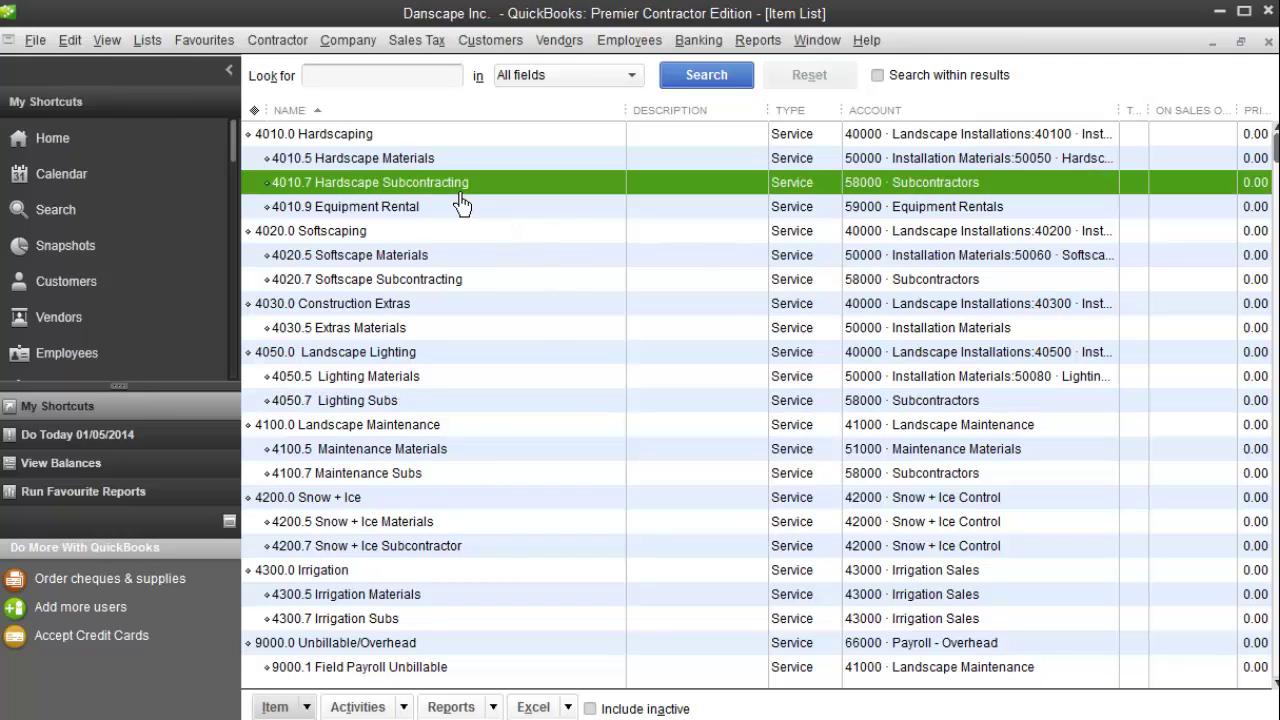
click(447, 282)
click(418, 256)
click(432, 282)
click(418, 328)
Step: Review service items 4010.0 Hardscaping through 4300.0 Irrigation, then return to LMN's Cost Codes page
click(355, 138)
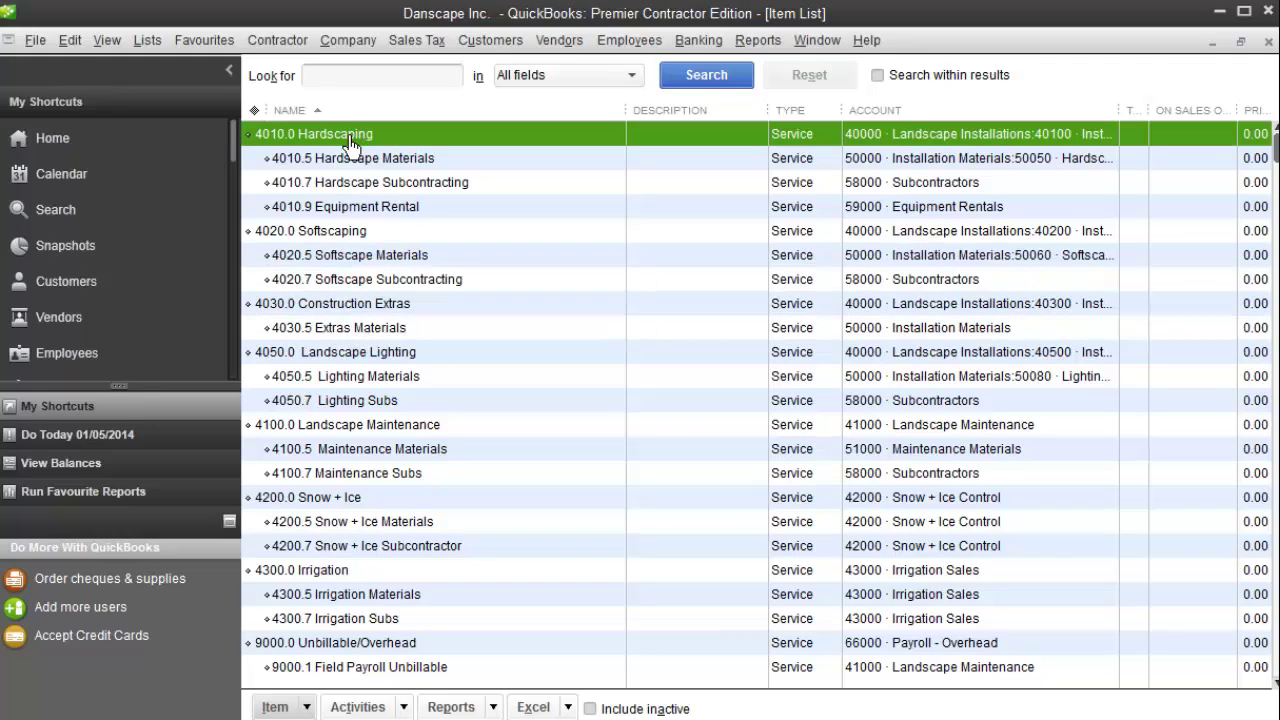
click(378, 240)
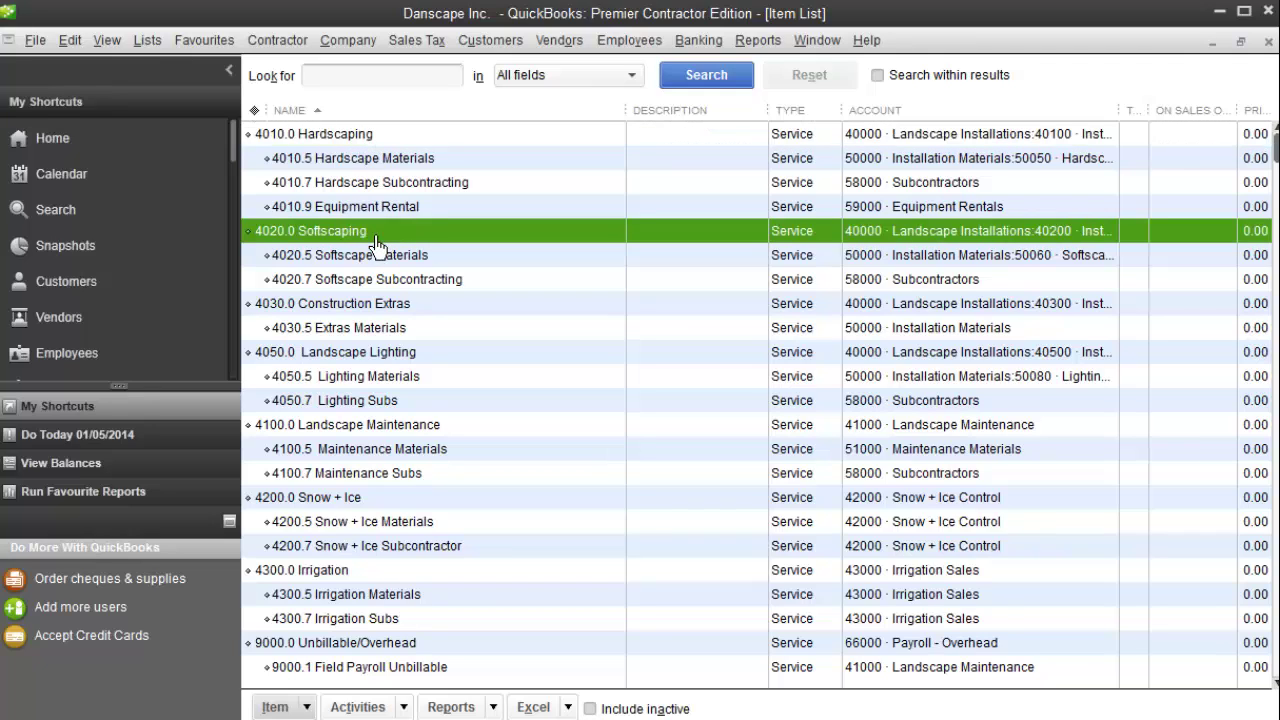
click(386, 313)
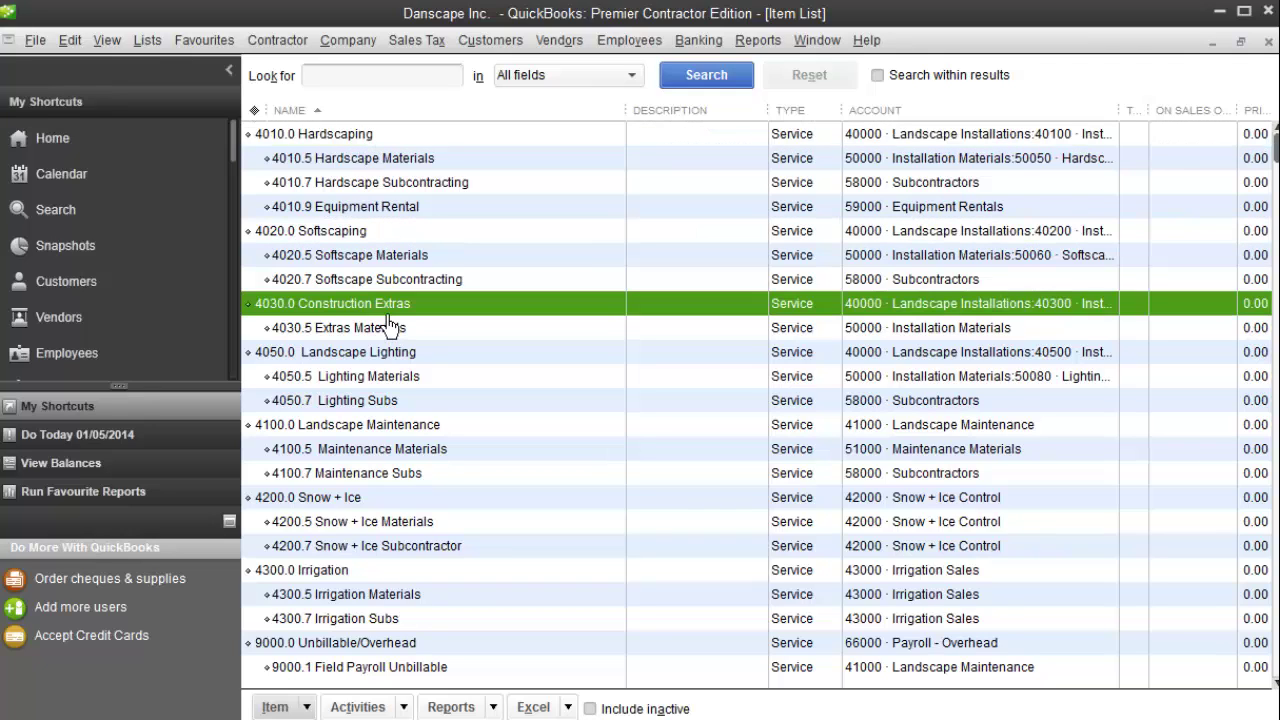
click(385, 358)
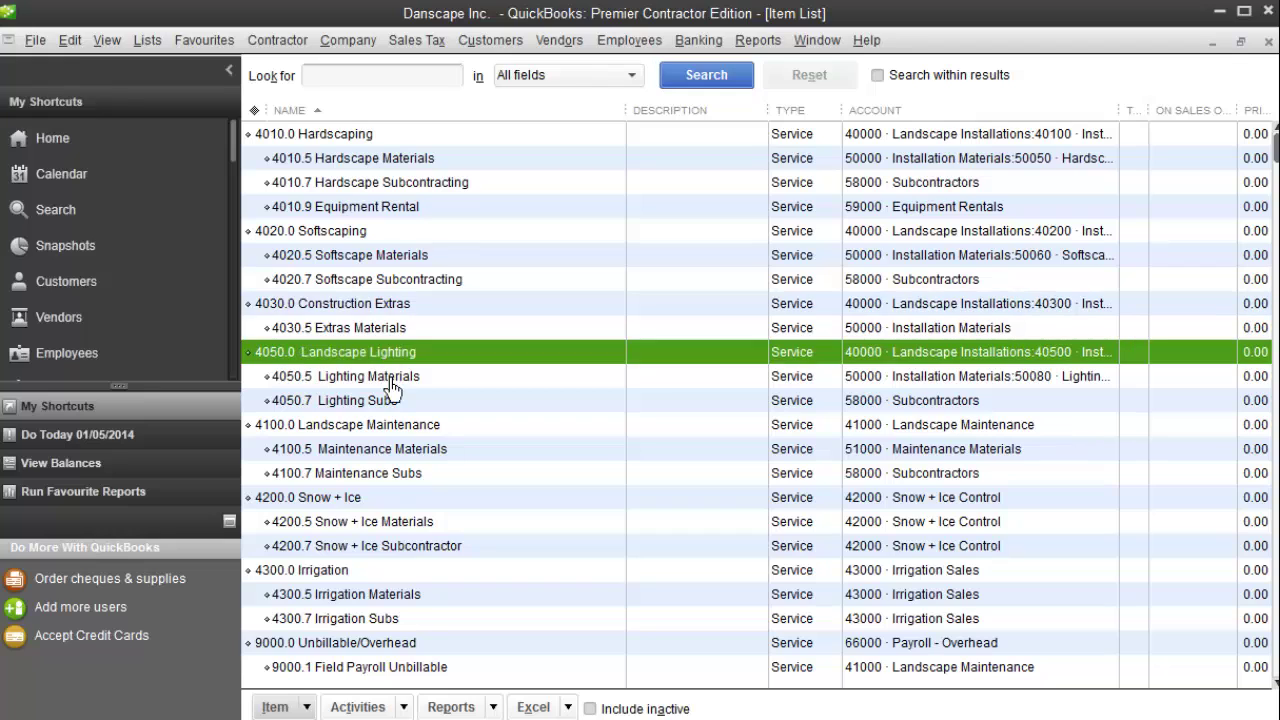
click(386, 432)
click(374, 497)
click(378, 571)
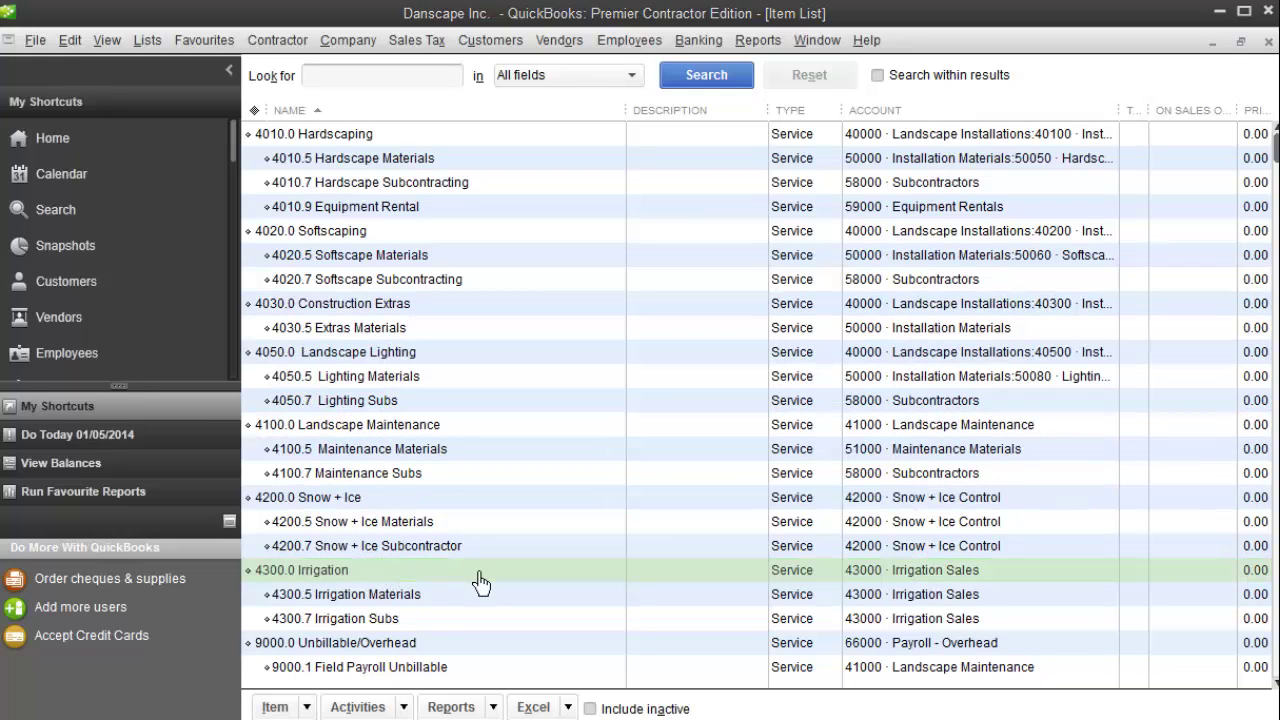
click(290, 719)
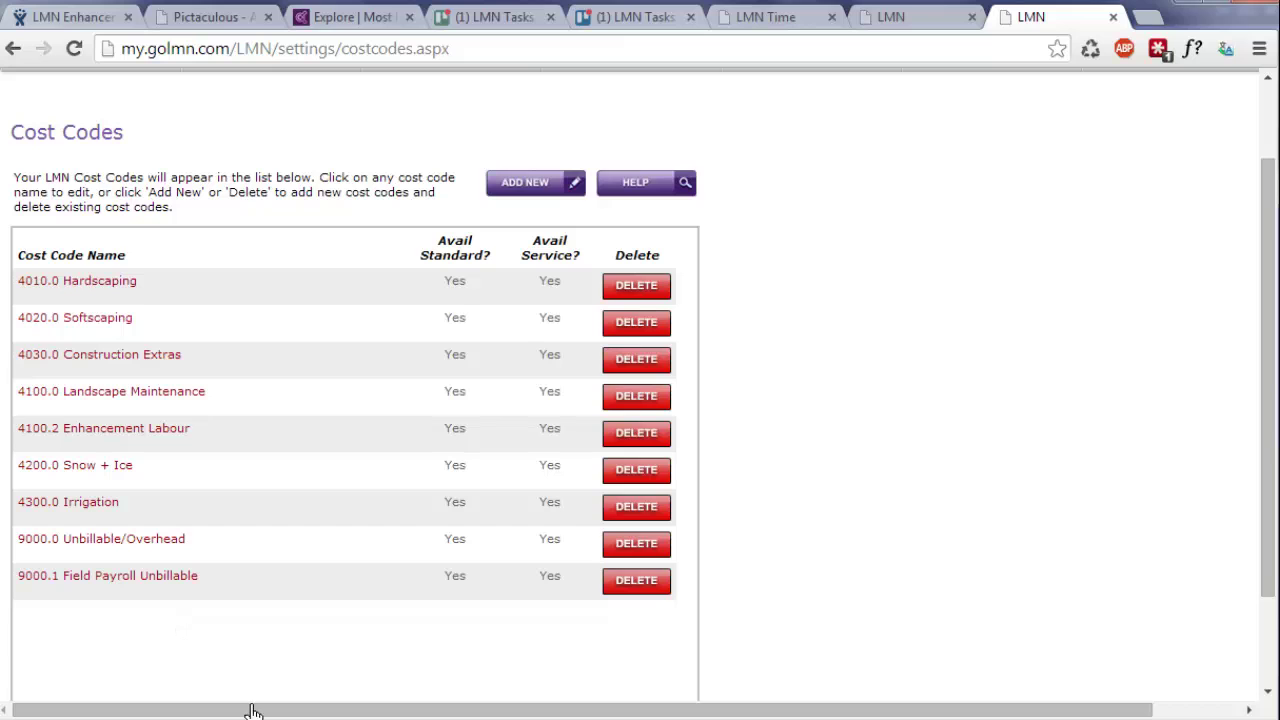
key(alt+Tab)
click(368, 646)
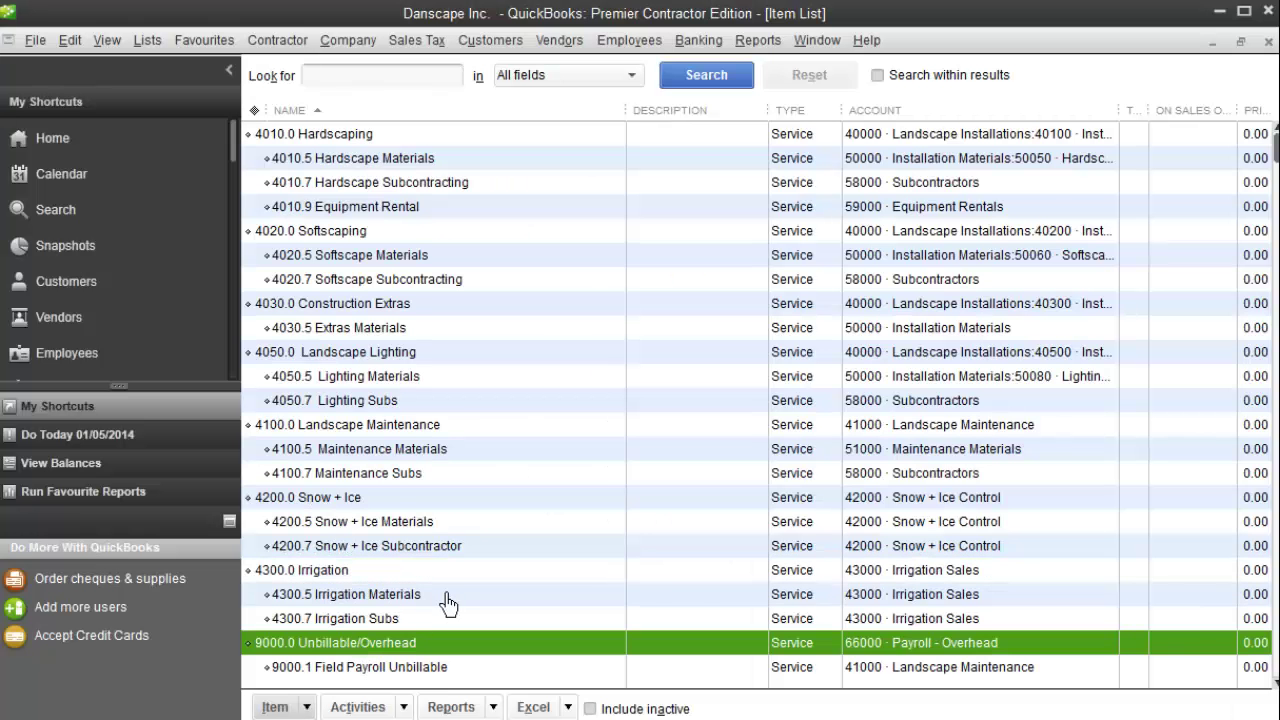
scroll(445, 600, down, 2)
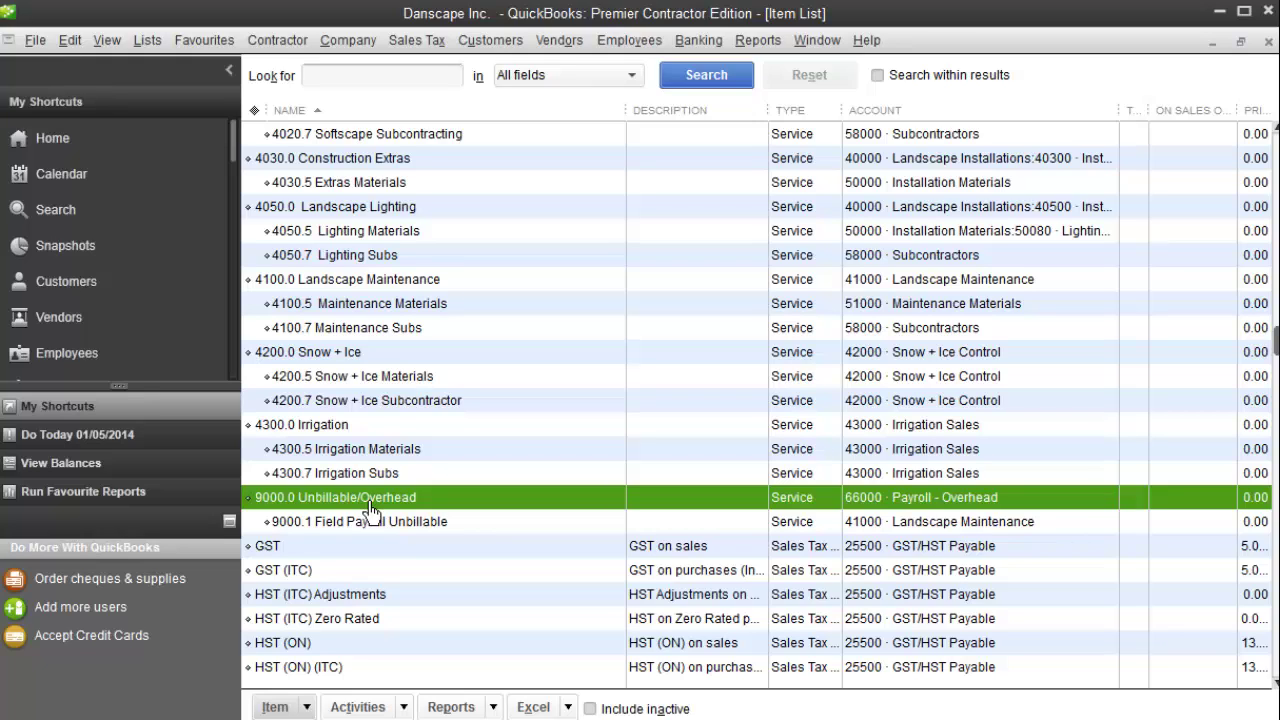
scroll(370, 510, up, 2)
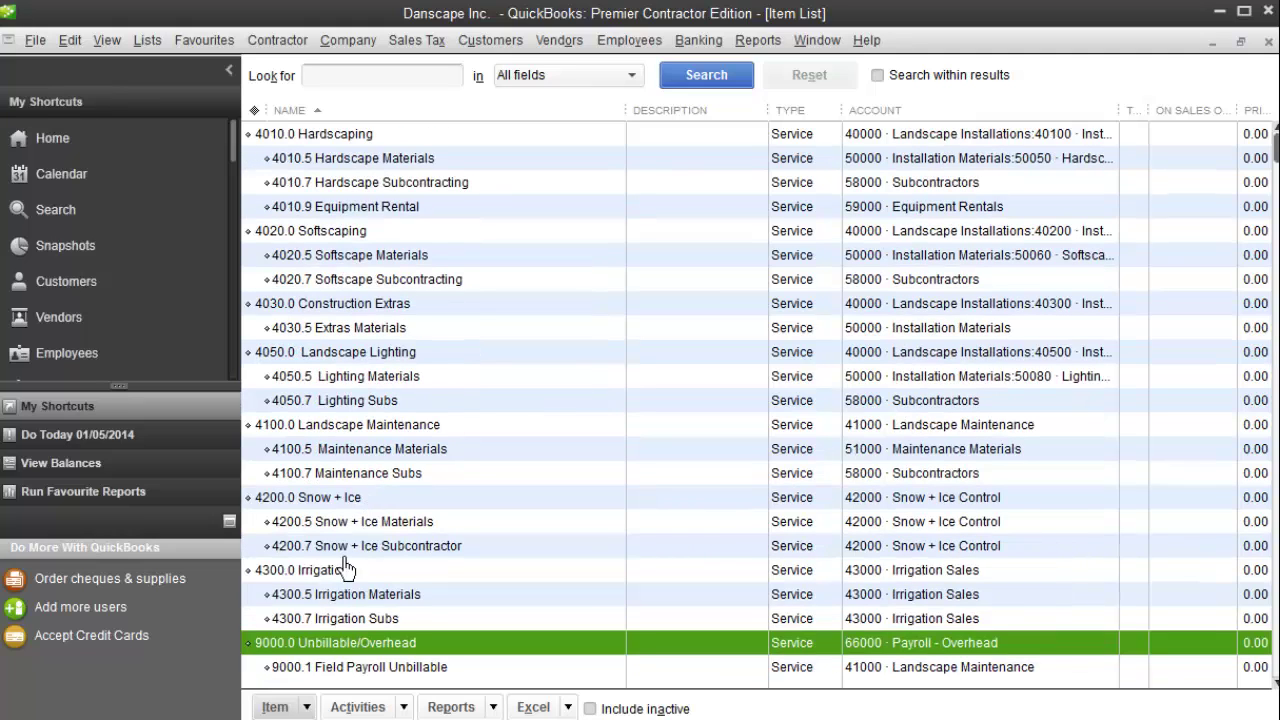
click(248, 719)
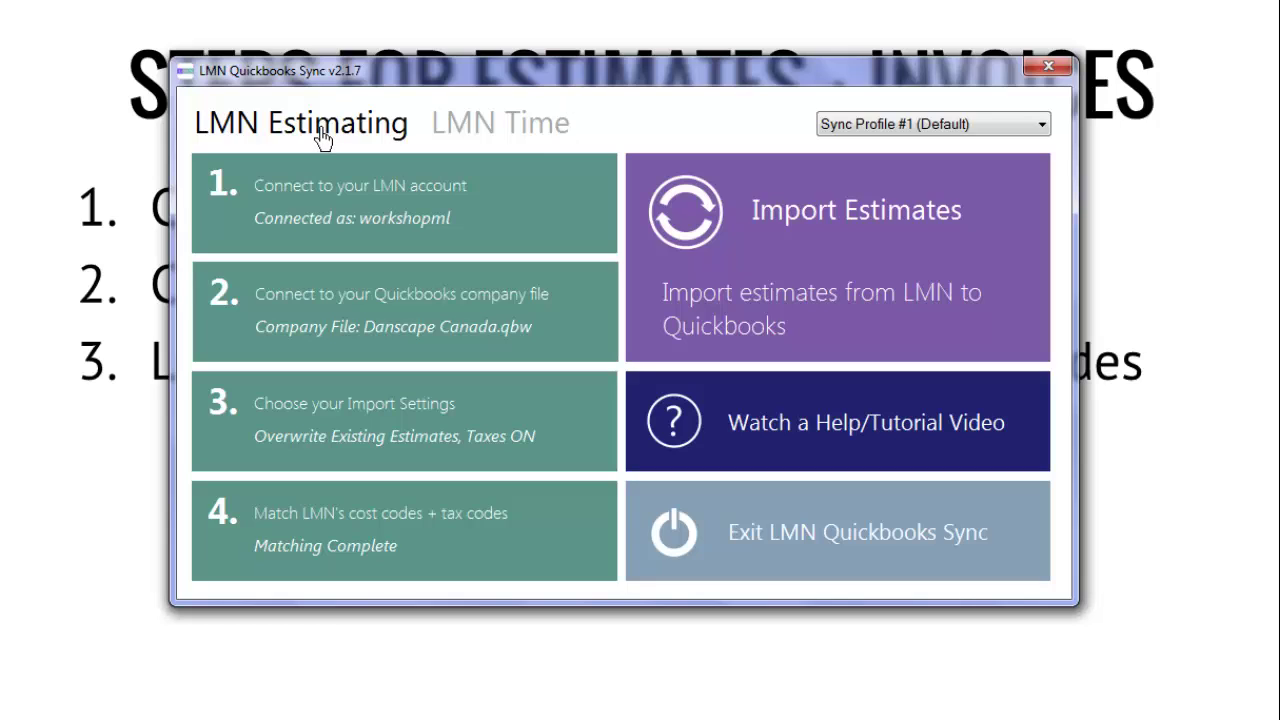
Step: Start cost and tax code matching and accept the EXMT, HST, NJ Sales Tax and TAX matches
click(566, 547)
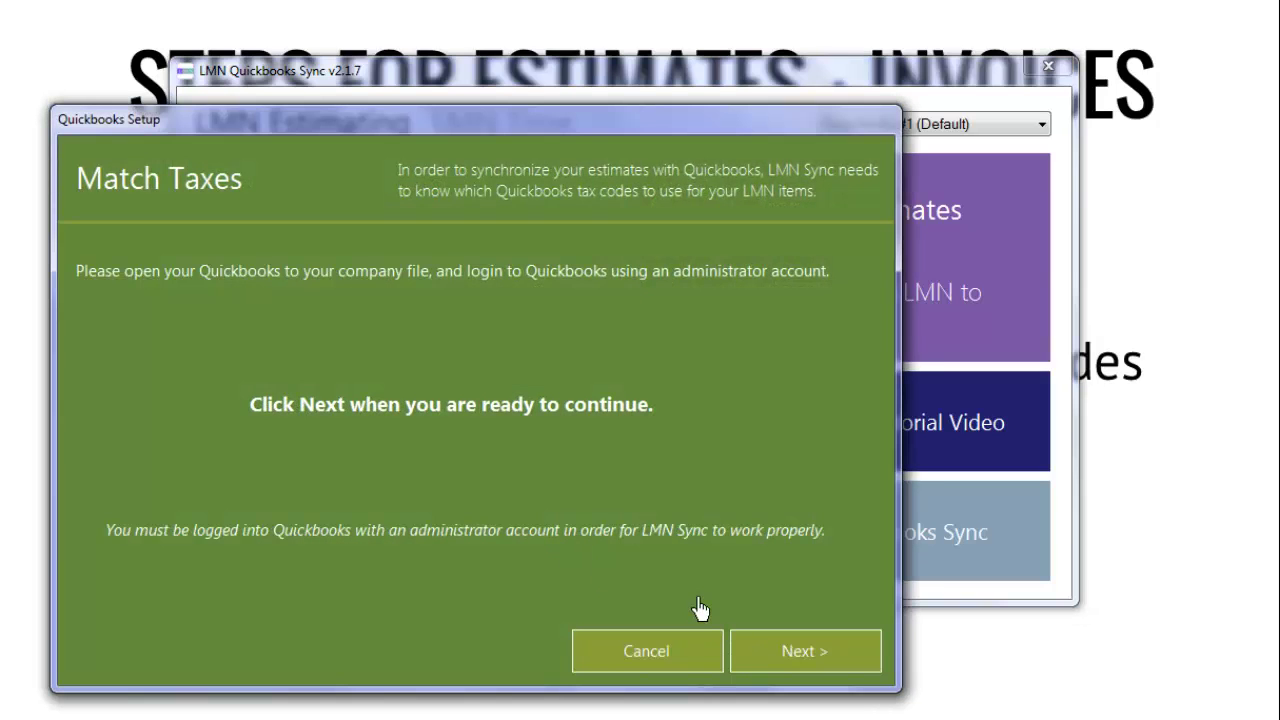
drag(489, 125, 618, 90)
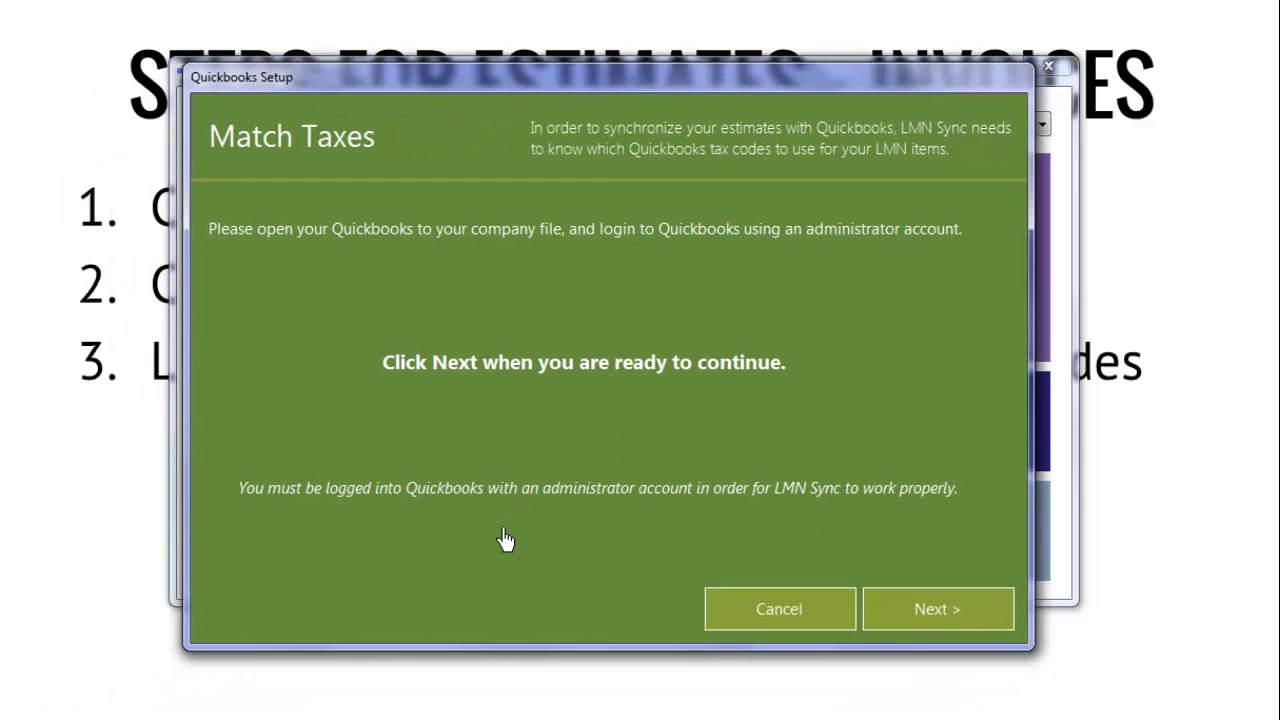
click(948, 605)
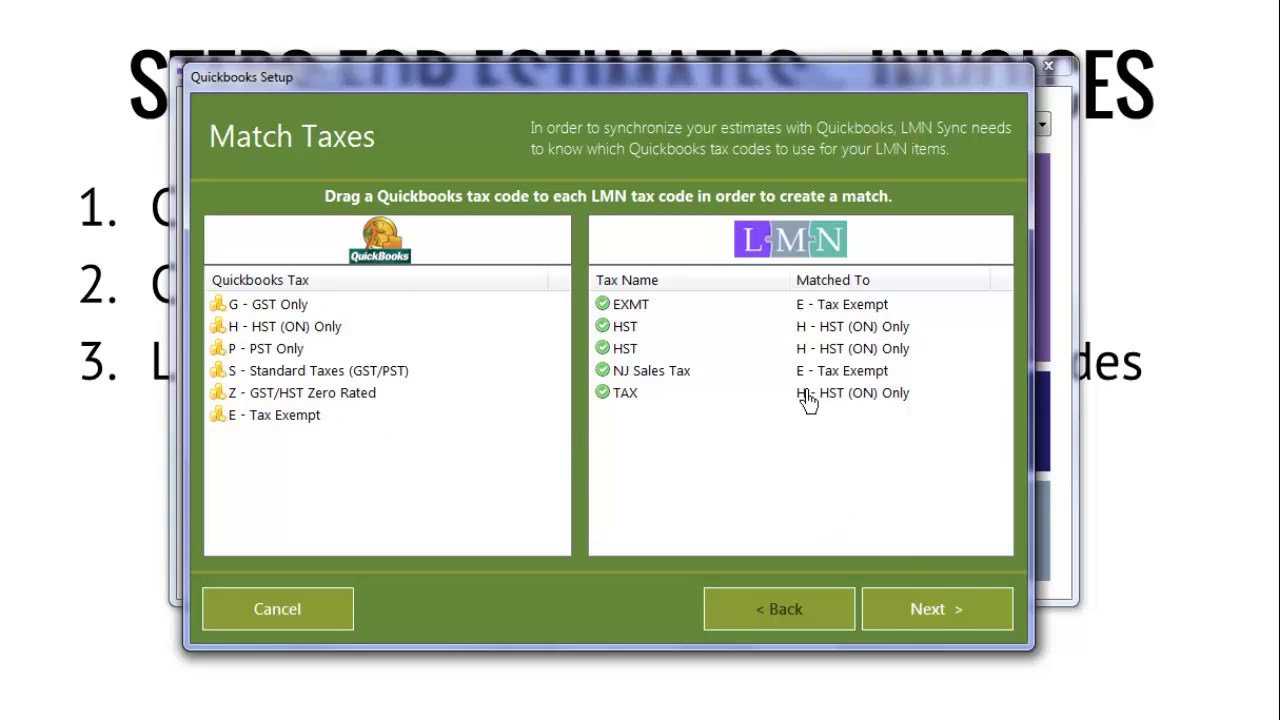
click(952, 617)
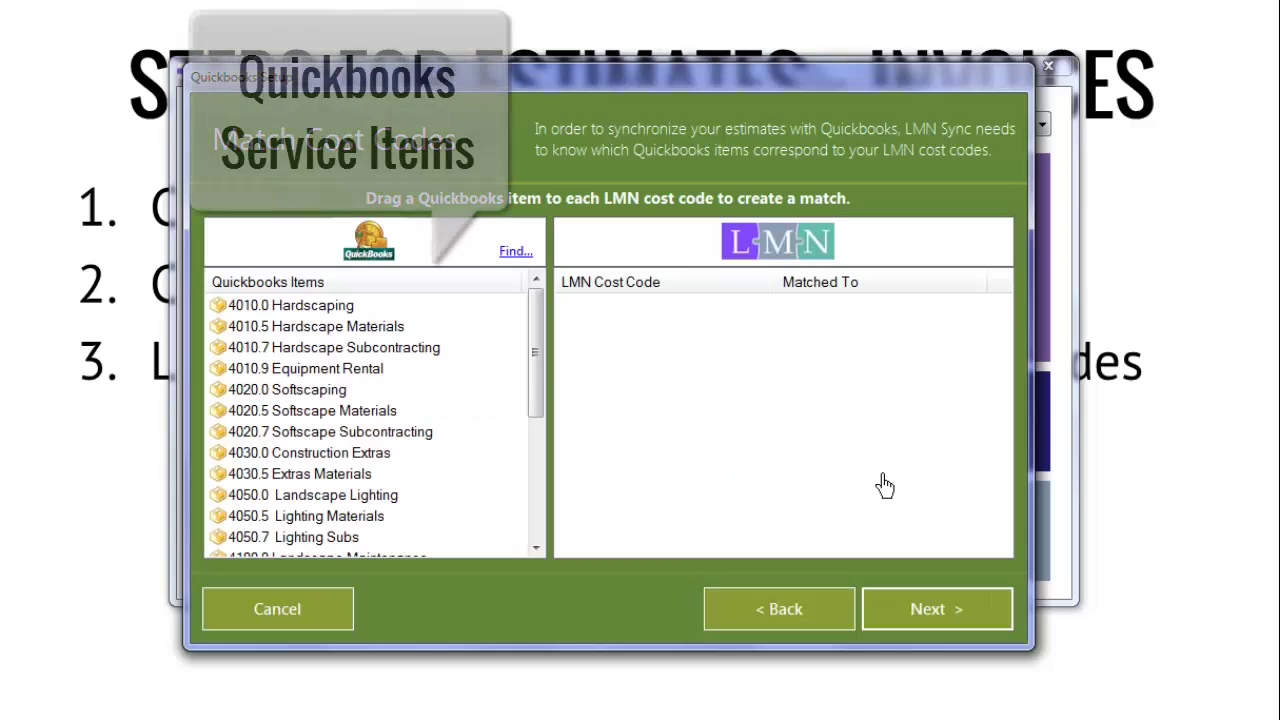
Step: Pair LMN cost code 4010.0 Hardscaping with the QuickBooks item 4010.0 Hardscaping
click(424, 314)
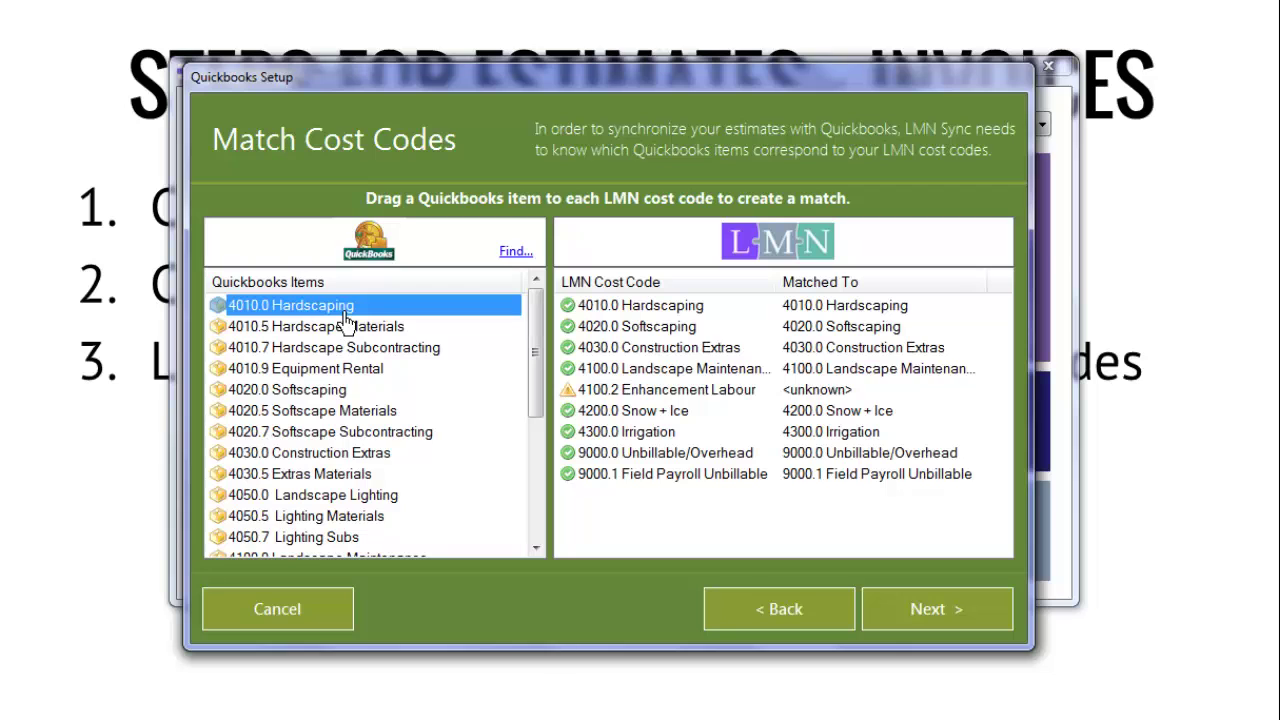
click(605, 310)
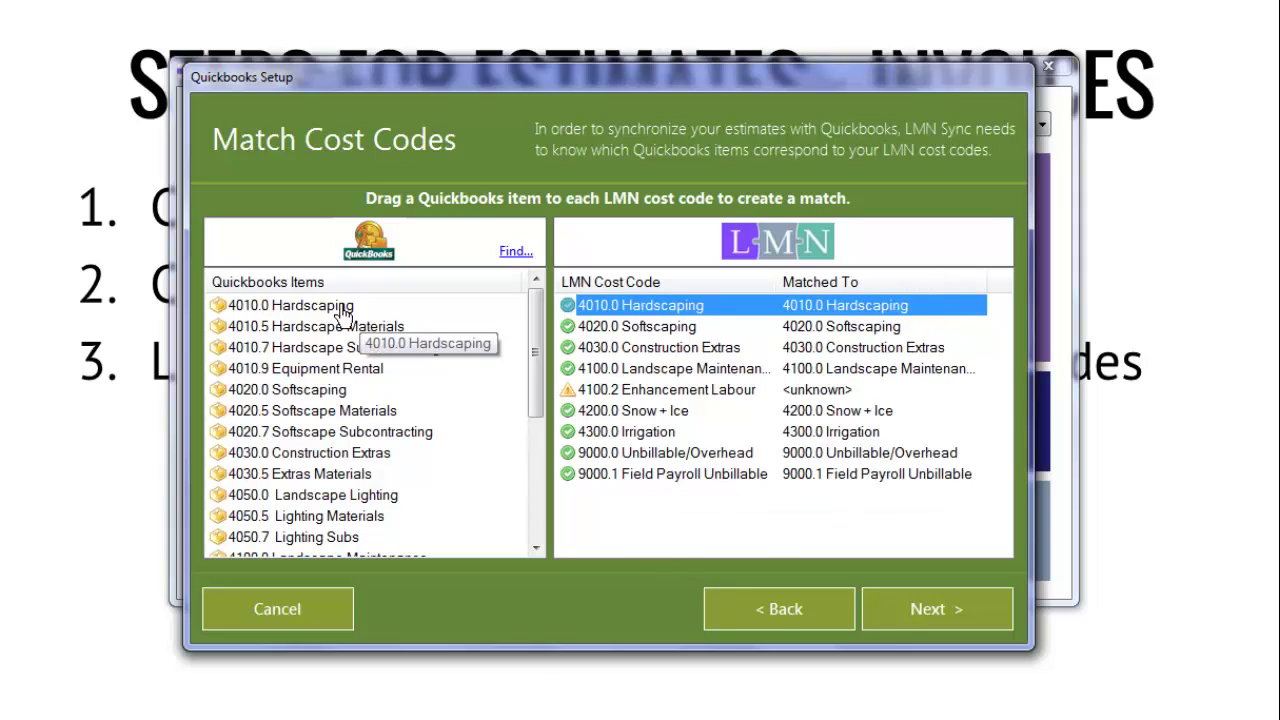
drag(335, 308, 602, 316)
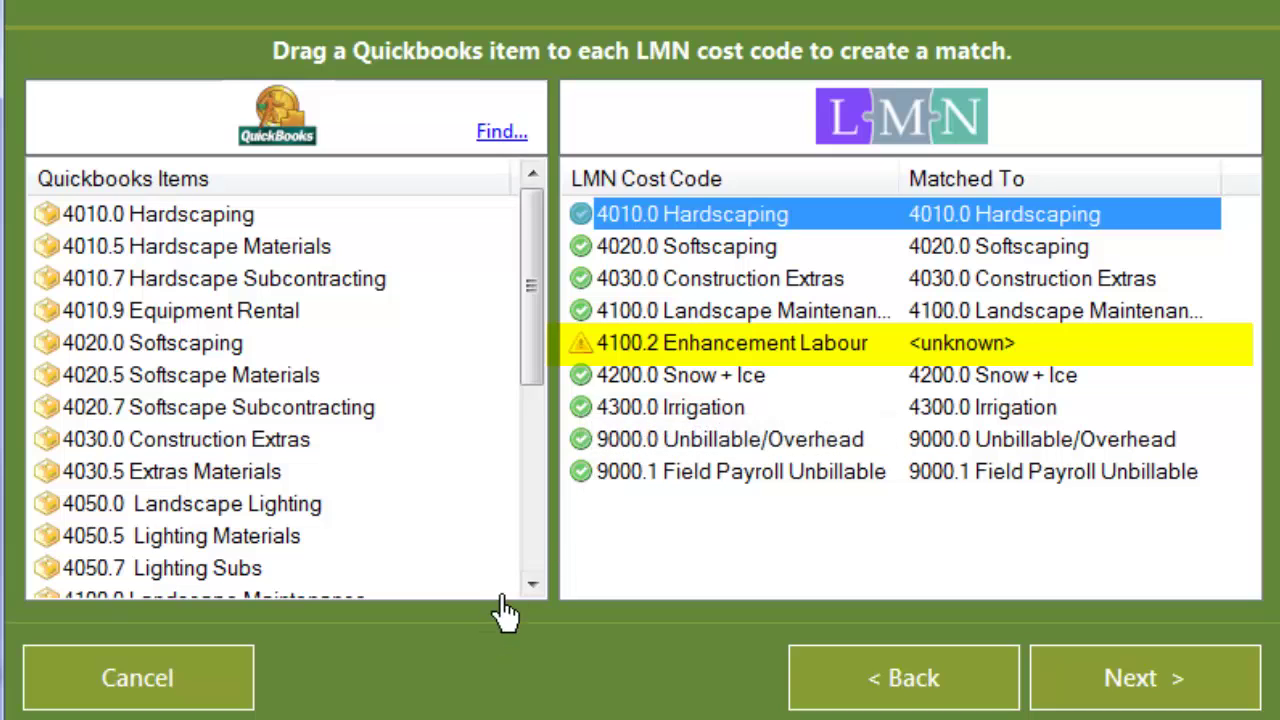
Step: Match 4100.2 Enhancement Labour to 4030.0 Construction Extras and confirm cost code matching is finished
click(249, 450)
drag(249, 450, 803, 360)
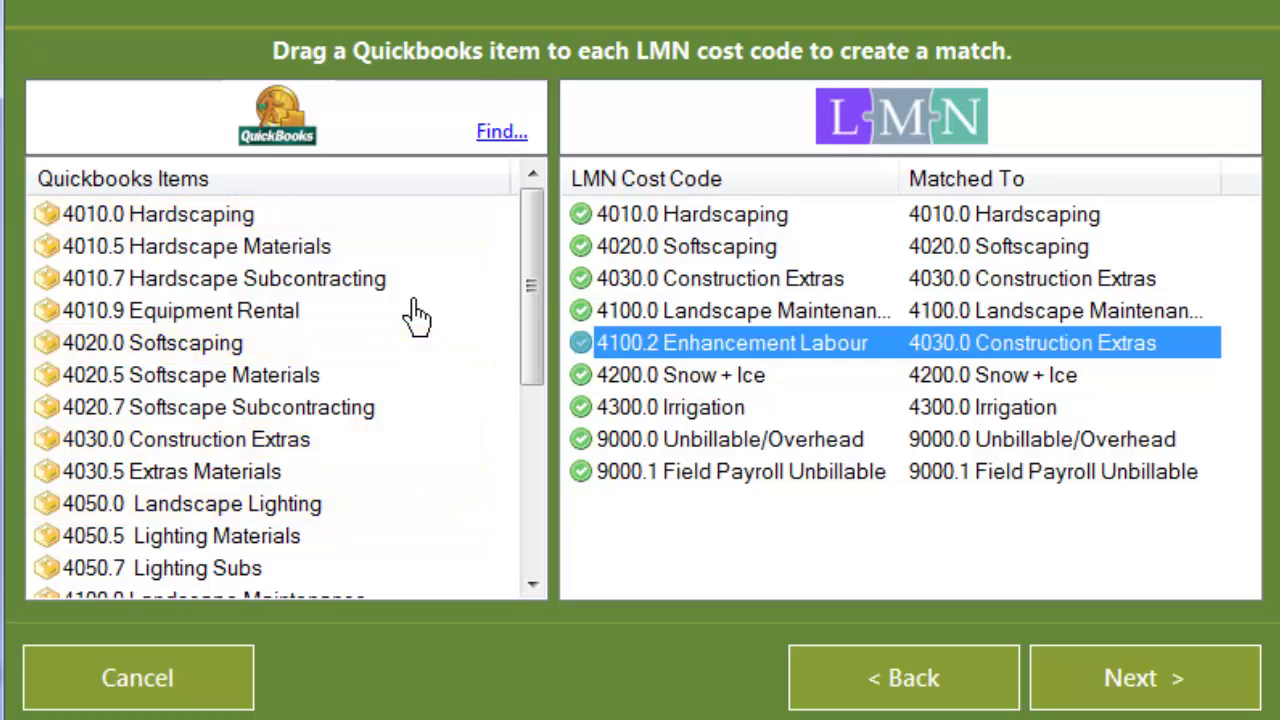
drag(533, 295, 535, 480)
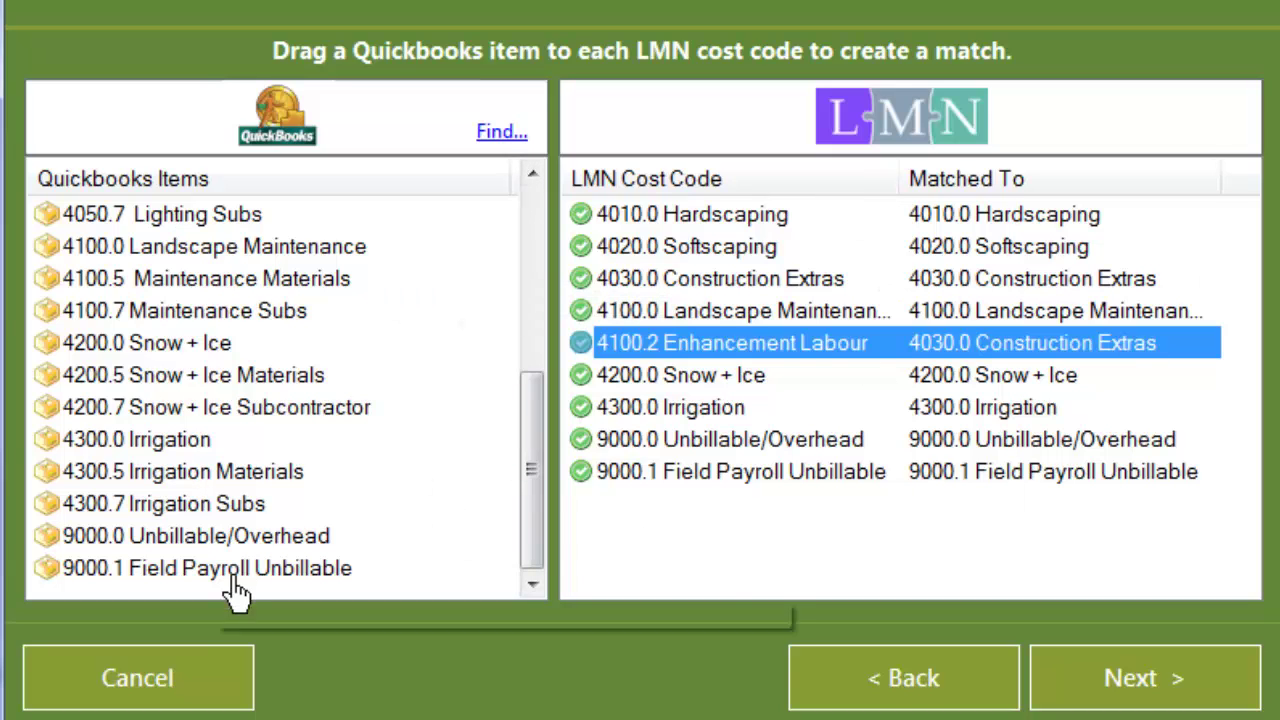
click(240, 545)
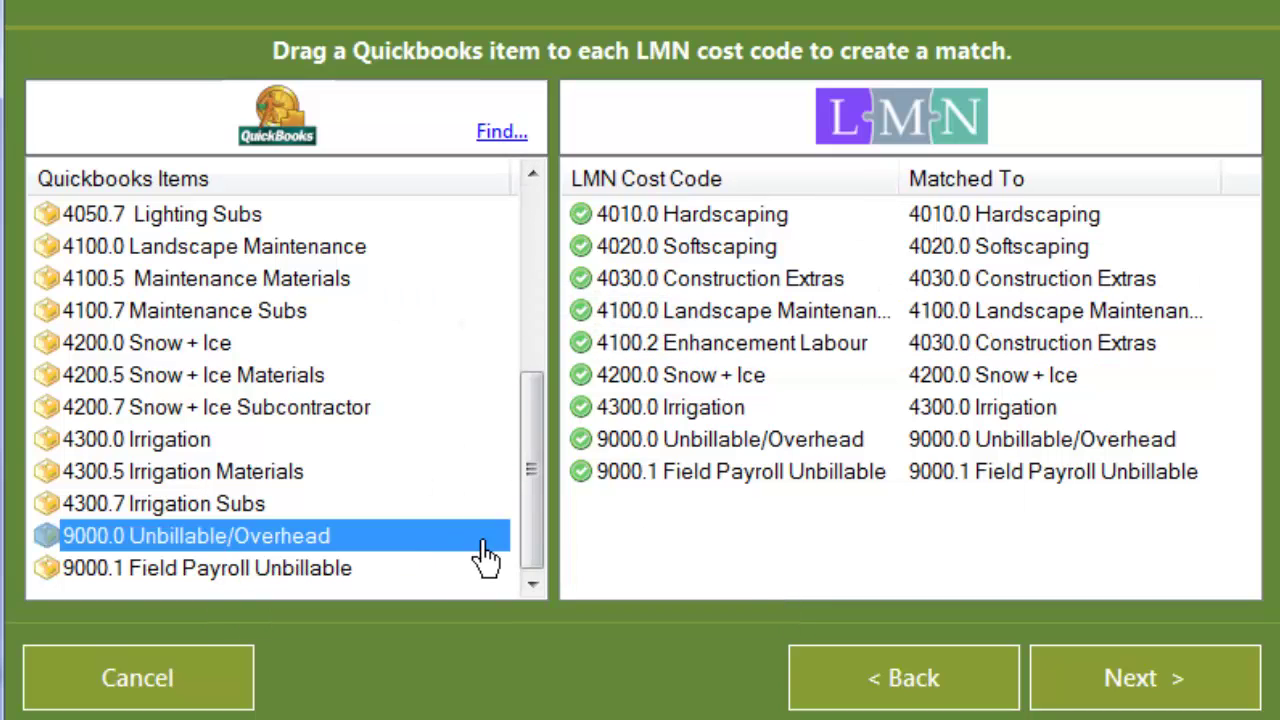
click(485, 508)
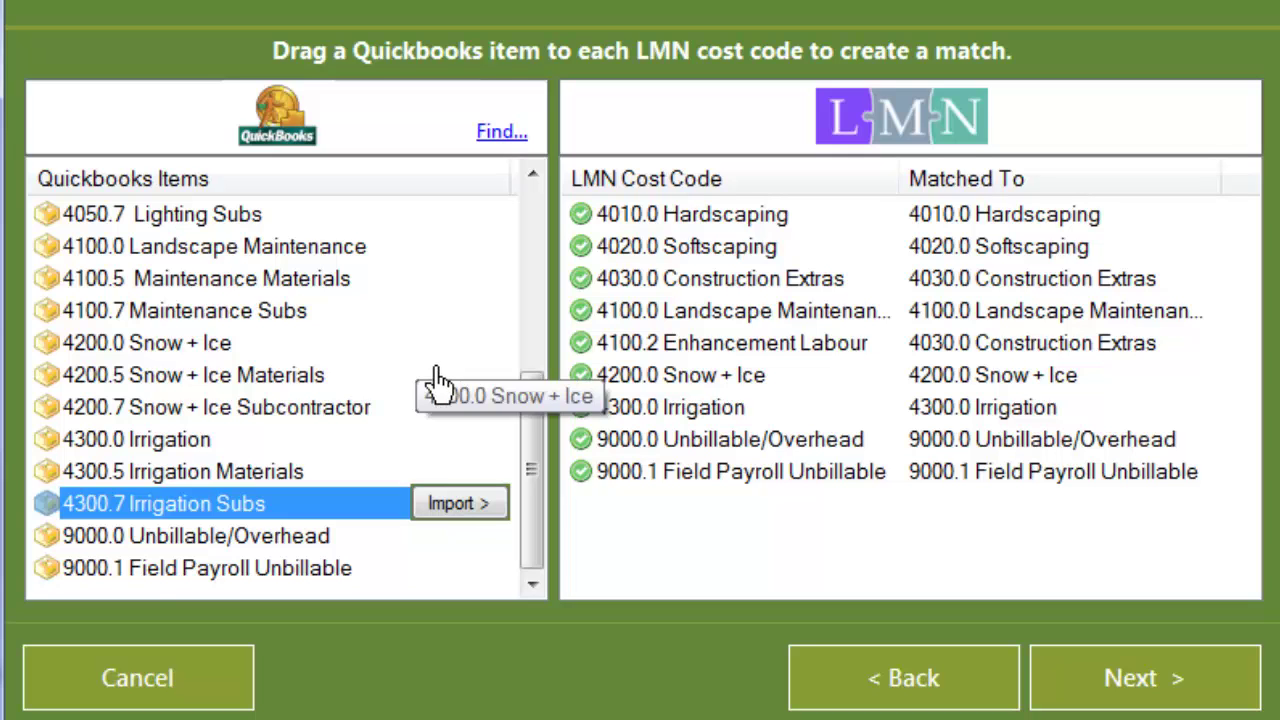
scroll(435, 380, up, 4)
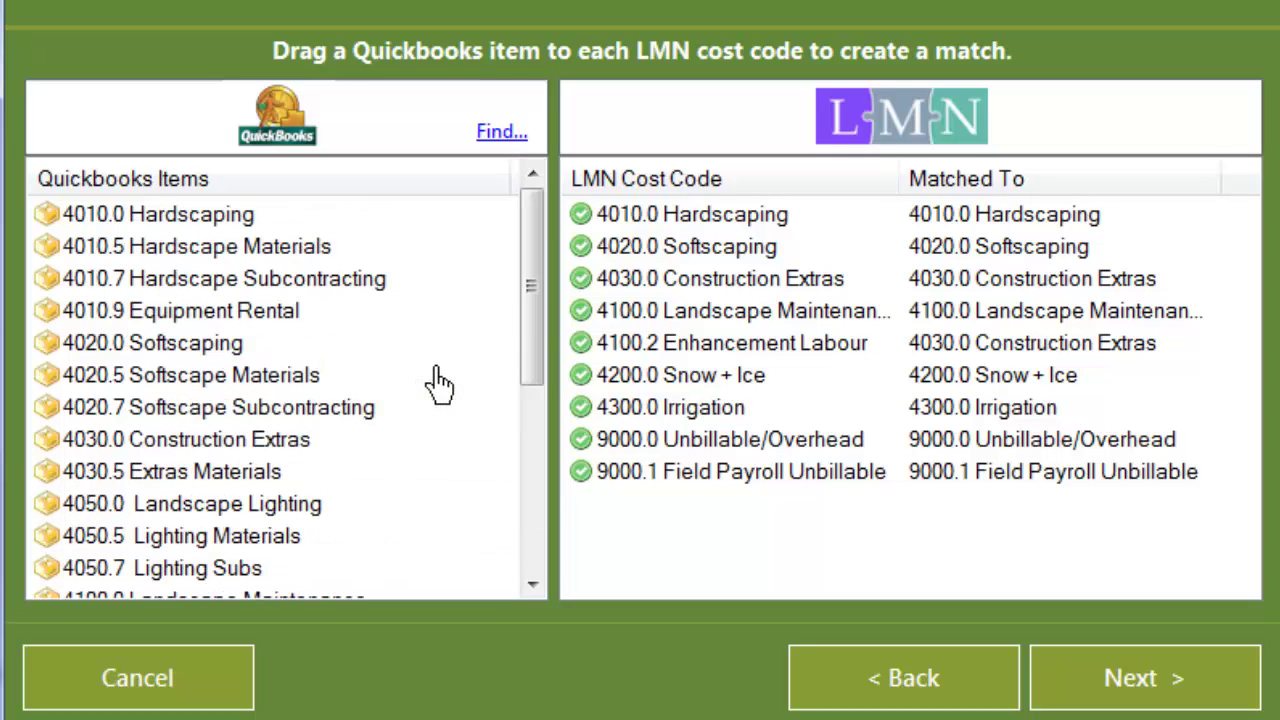
click(1150, 678)
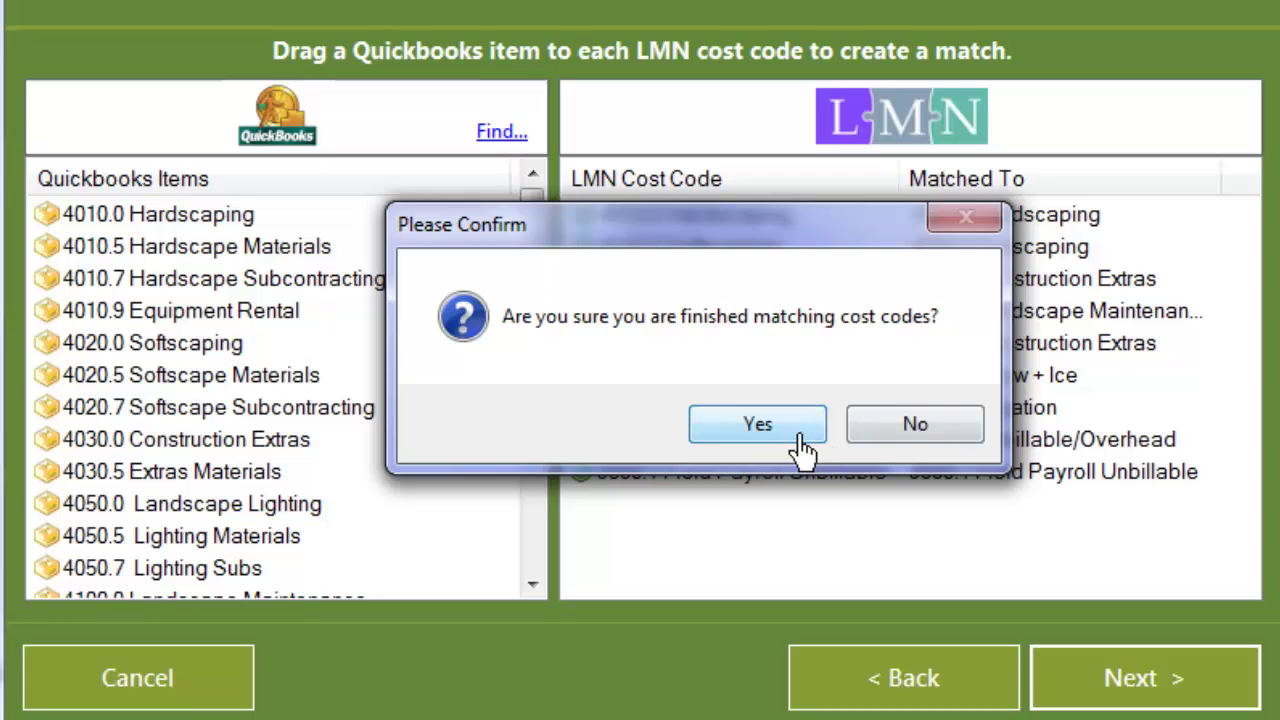
click(803, 441)
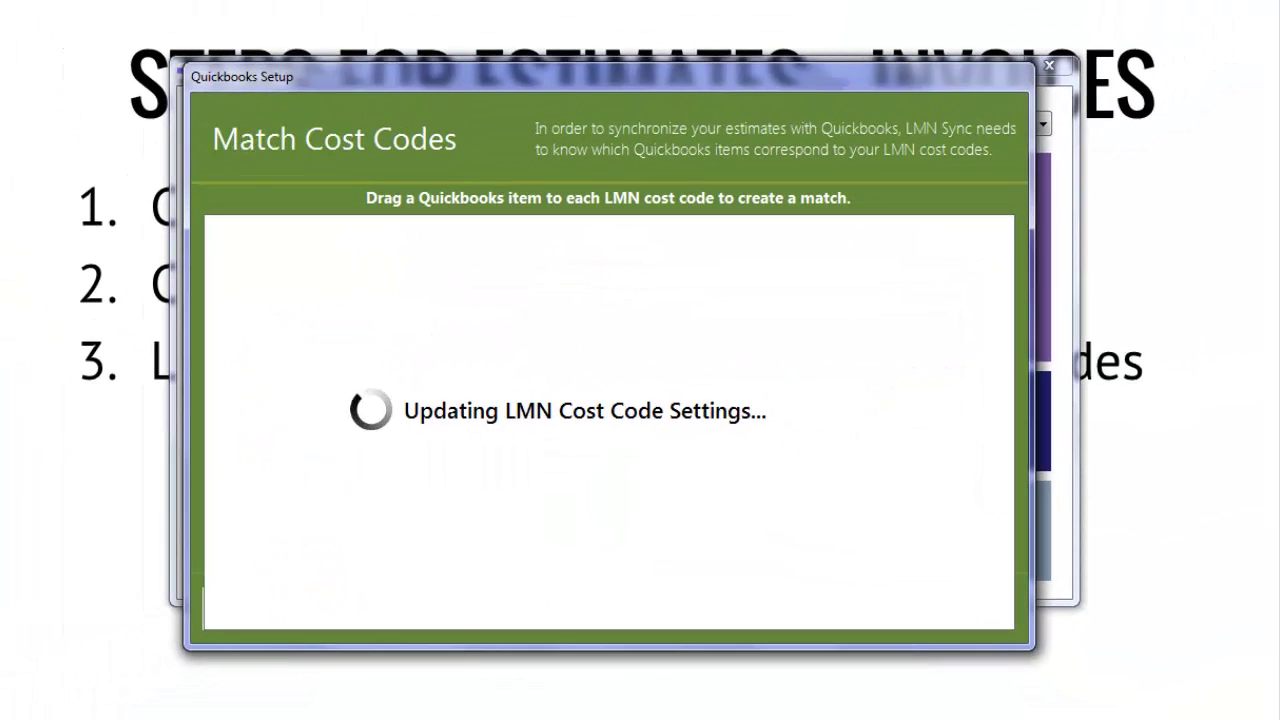
Step: Acknowledge the Setup Complete message and return to the LMN estimate worksheet
click(868, 498)
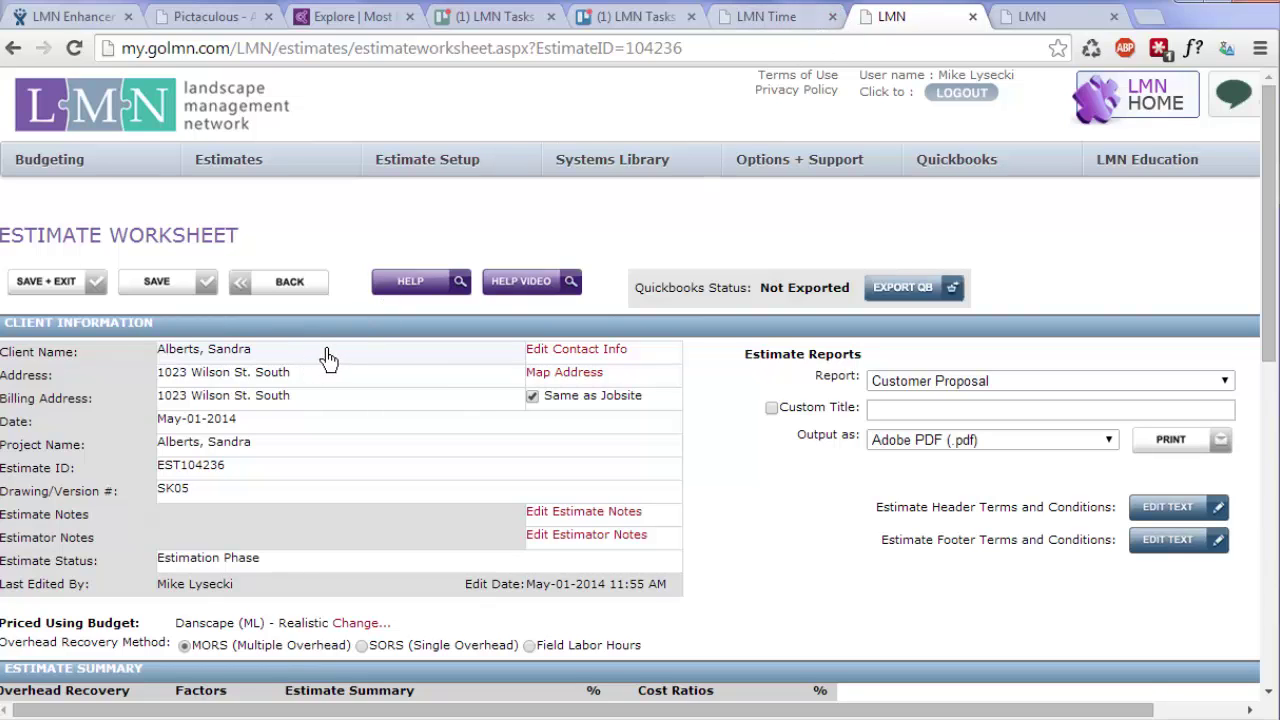
Step: Widen the Work Summary's Work Area column and open Edit Cost Codes for all five work areas
scroll(760, 410, down, 2)
scroll(762, 410, down, 4)
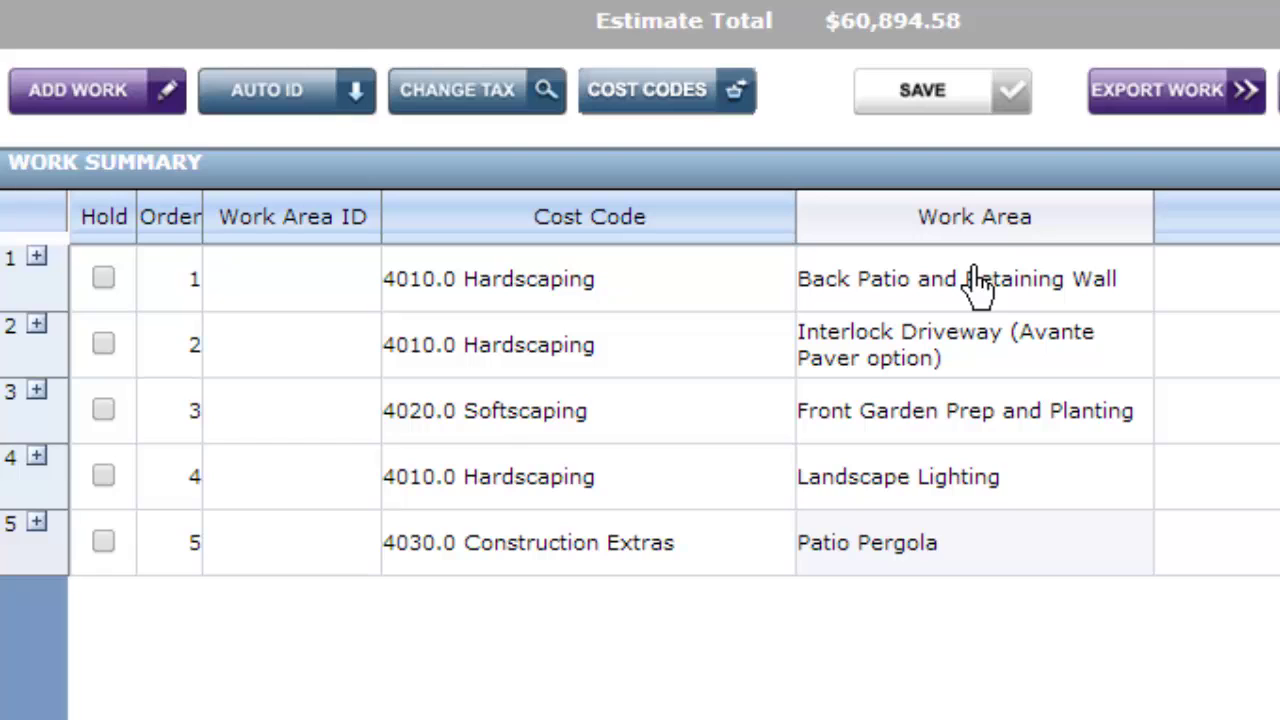
drag(1154, 216, 1279, 218)
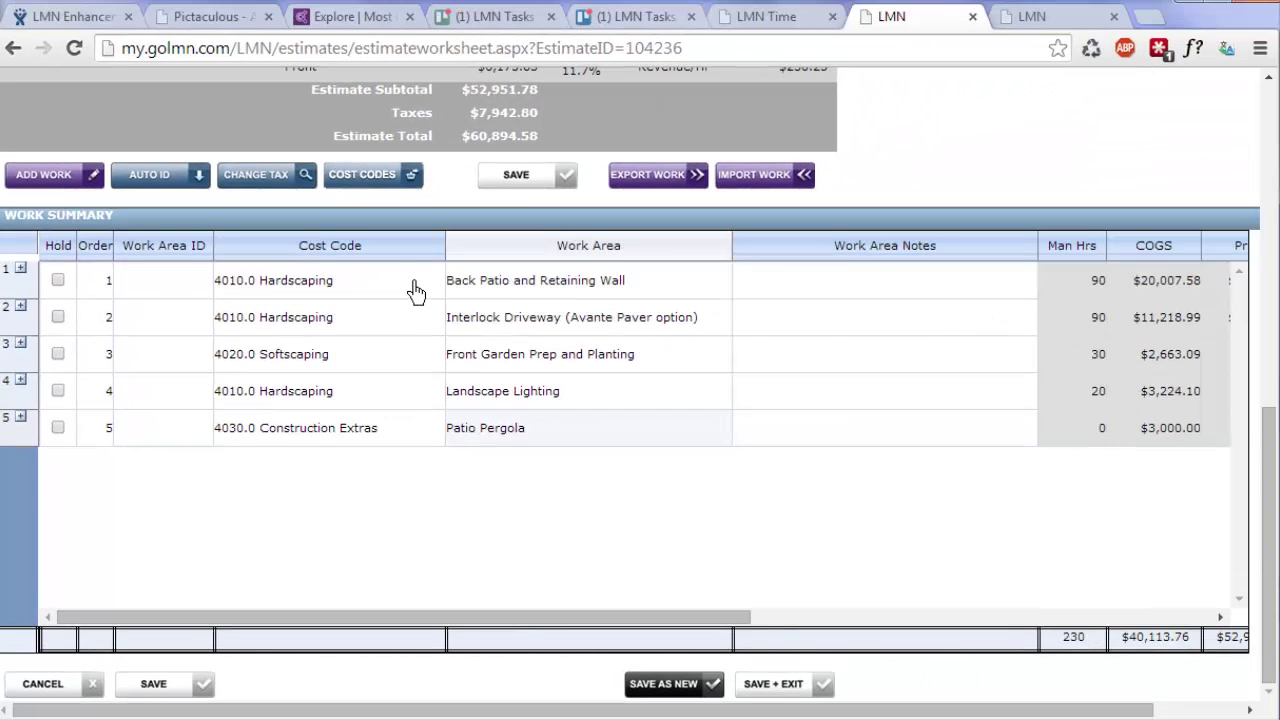
click(409, 290)
click(391, 180)
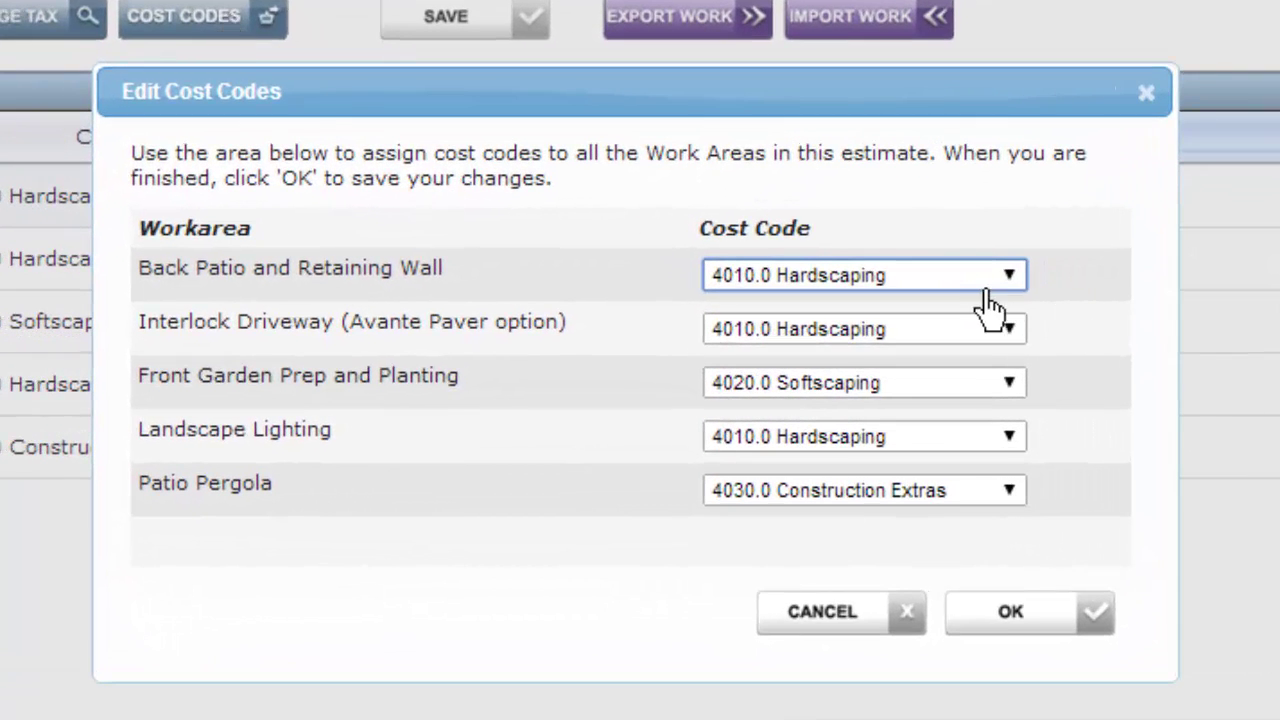
Step: Close Edit Cost Codes without changes and look over the Work Summary, ending at the worksheet top
click(1028, 625)
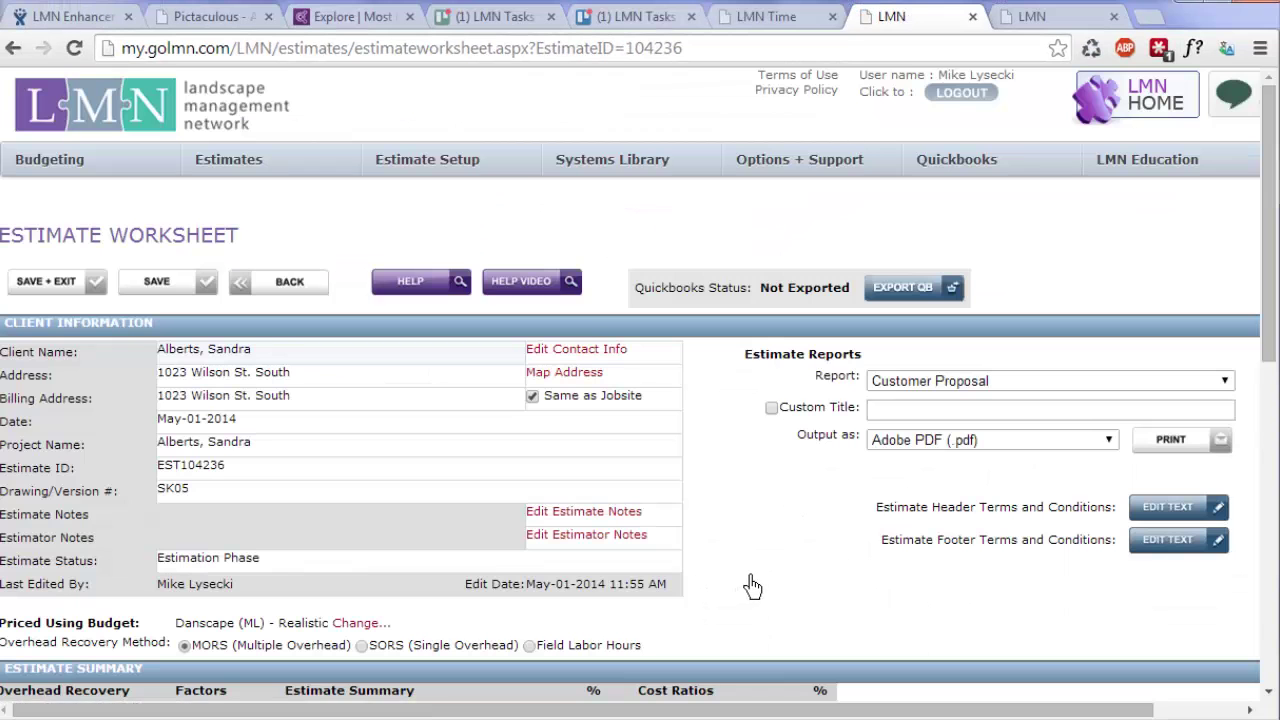
scroll(752, 585, down, 3)
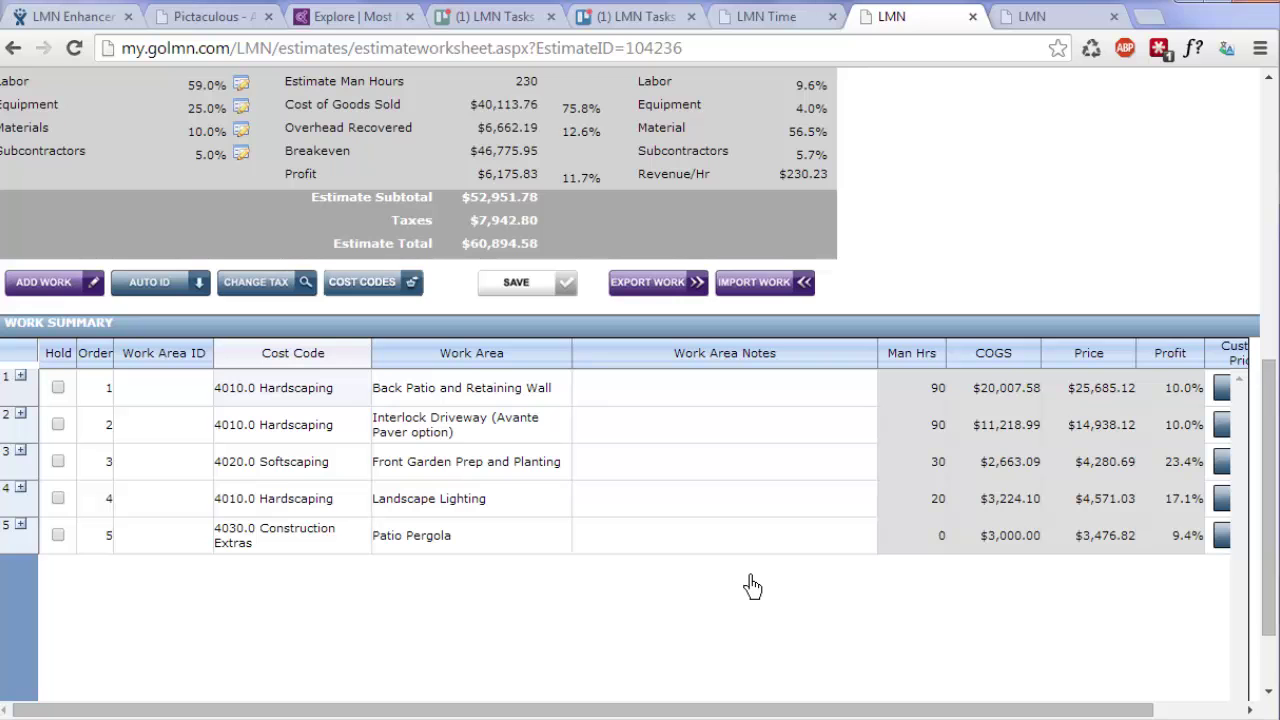
scroll(772, 522, up, 4)
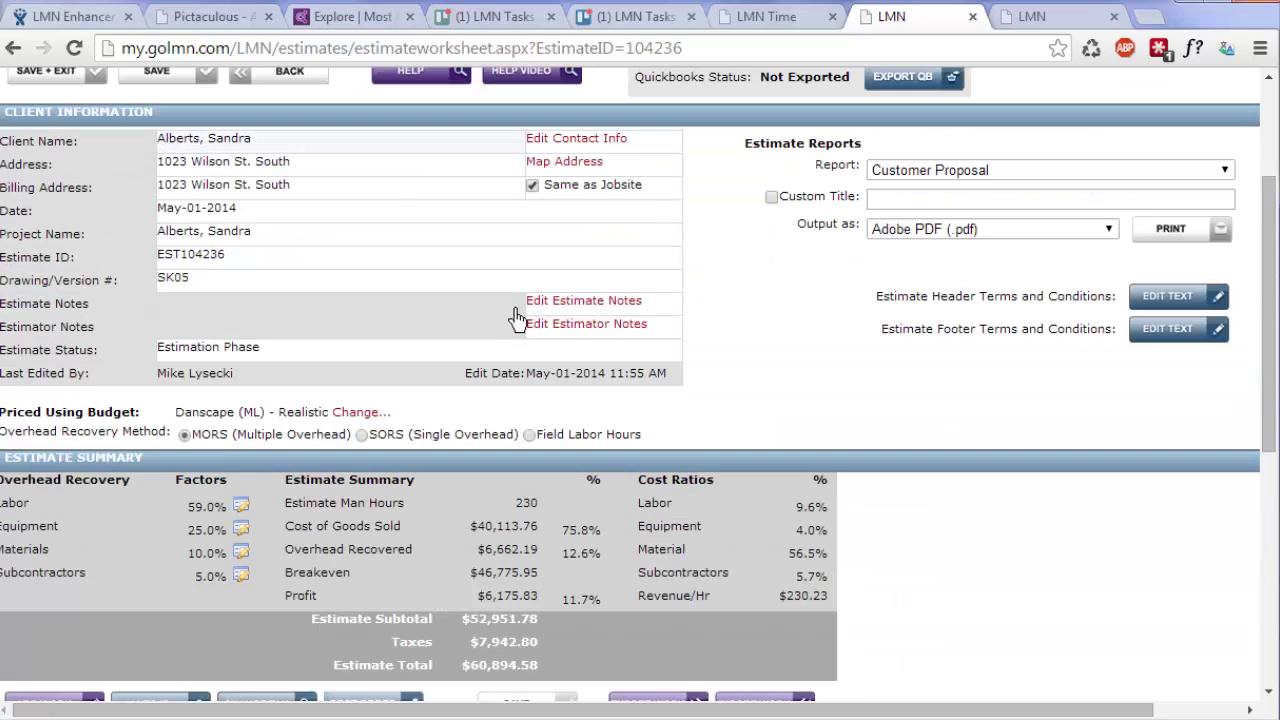
scroll(596, 336, down, 4)
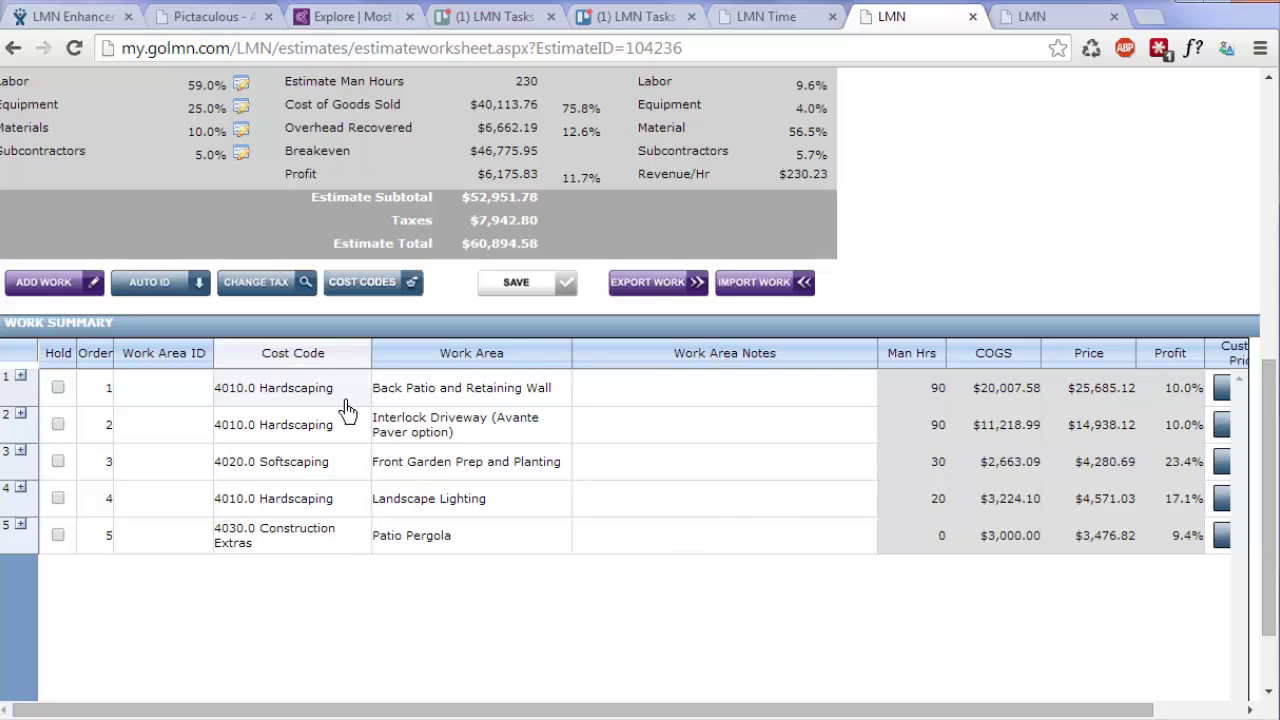
scroll(347, 410, down, 1)
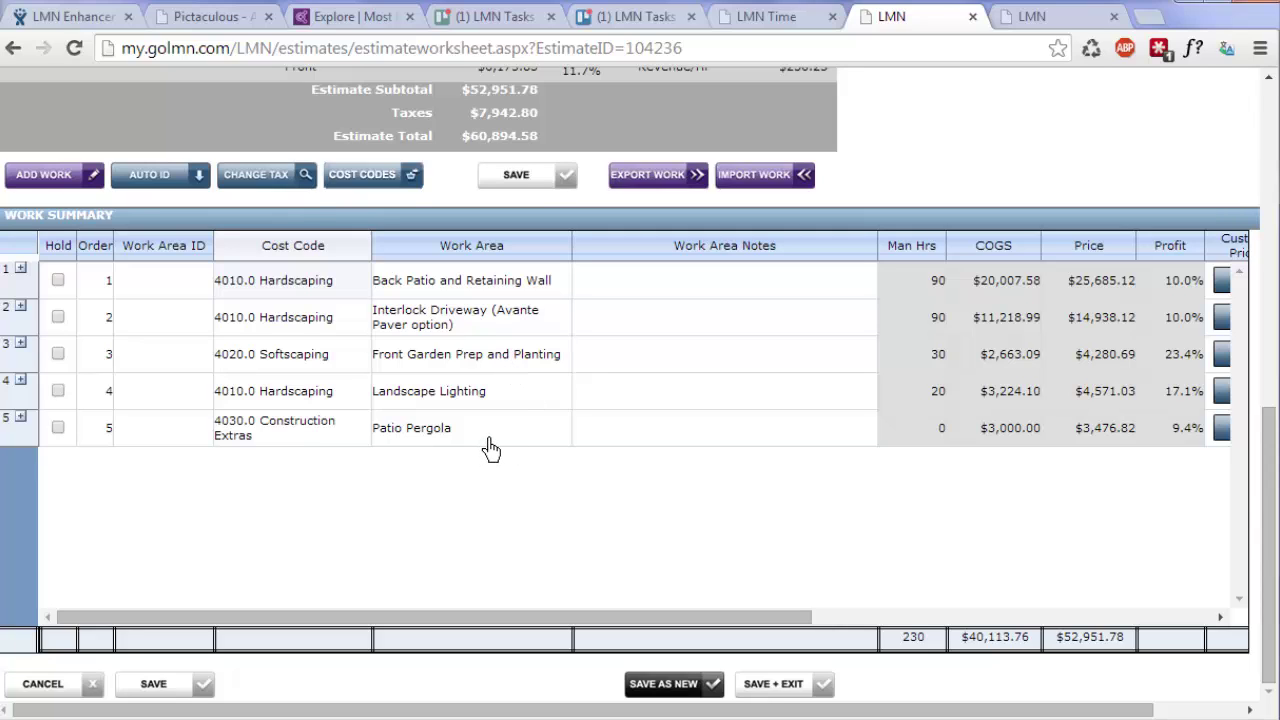
scroll(489, 450, up, 10)
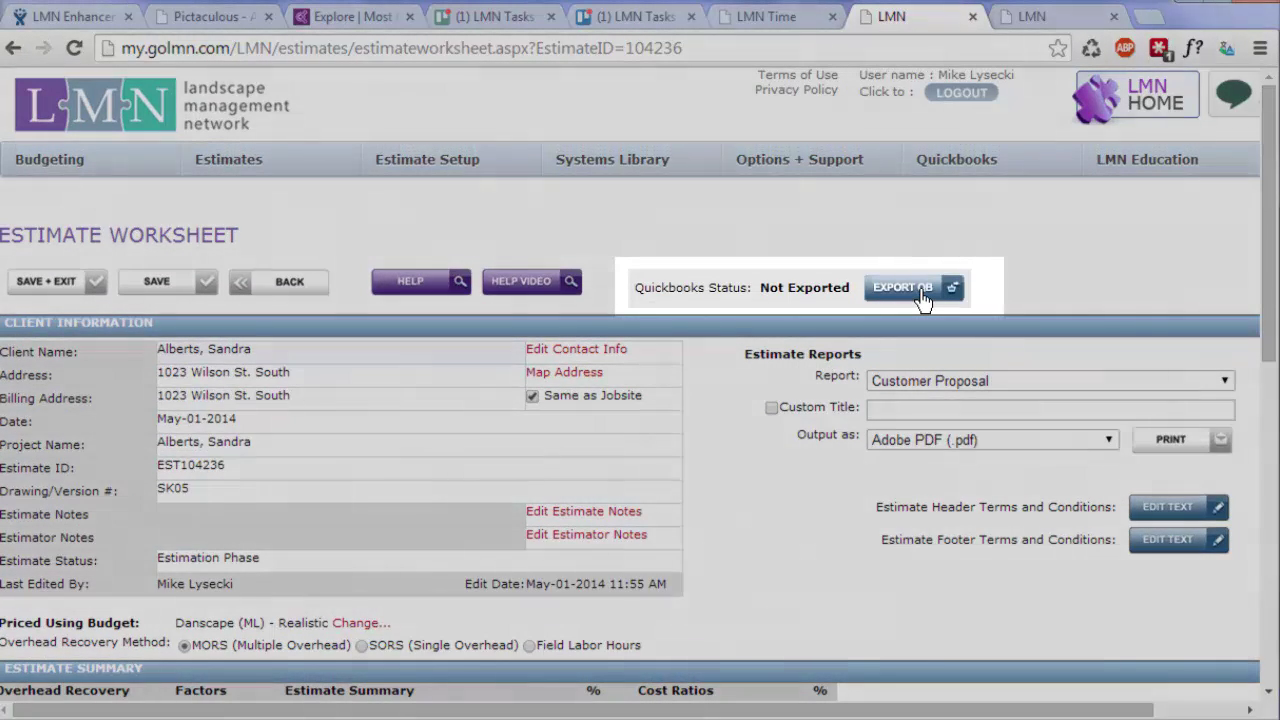
Step: Queue the estimate for QuickBooks with Export QB so its status reads Queued for Export
click(922, 298)
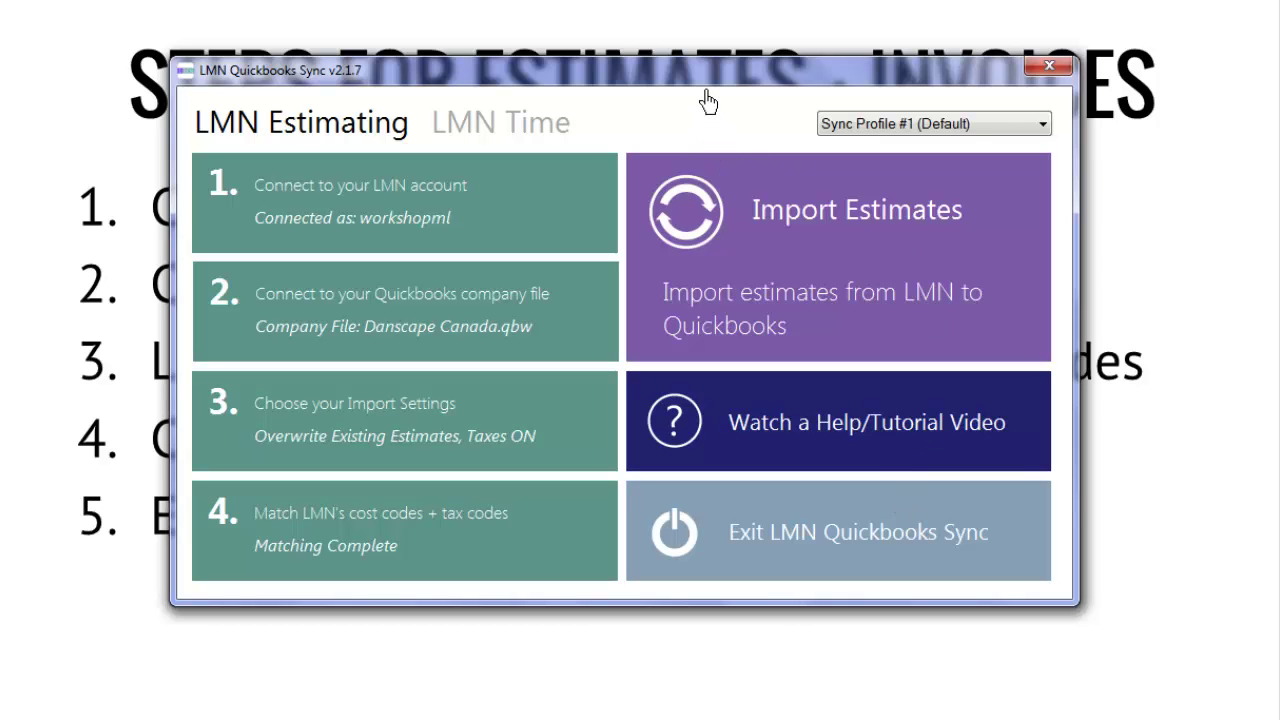
Step: Start Import Estimates and retrieve estimate 104236, version SK05, from LMN for syncing
click(895, 332)
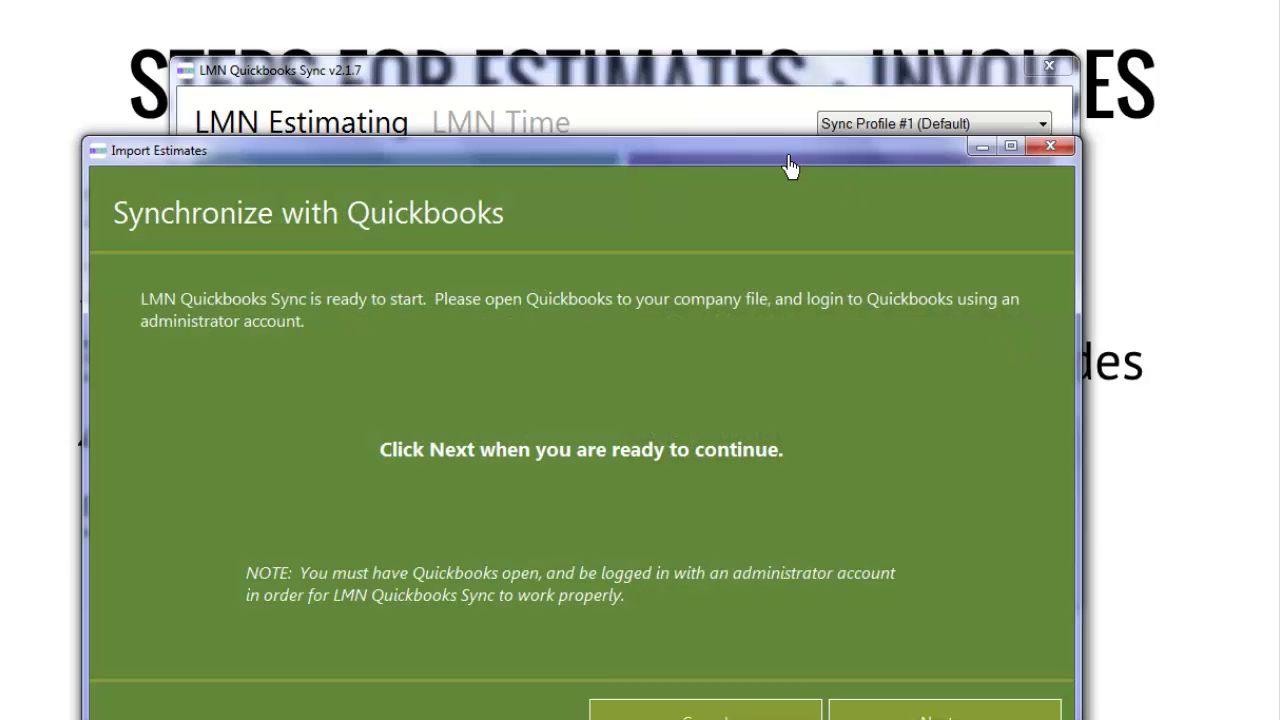
drag(791, 166, 798, 51)
click(1000, 630)
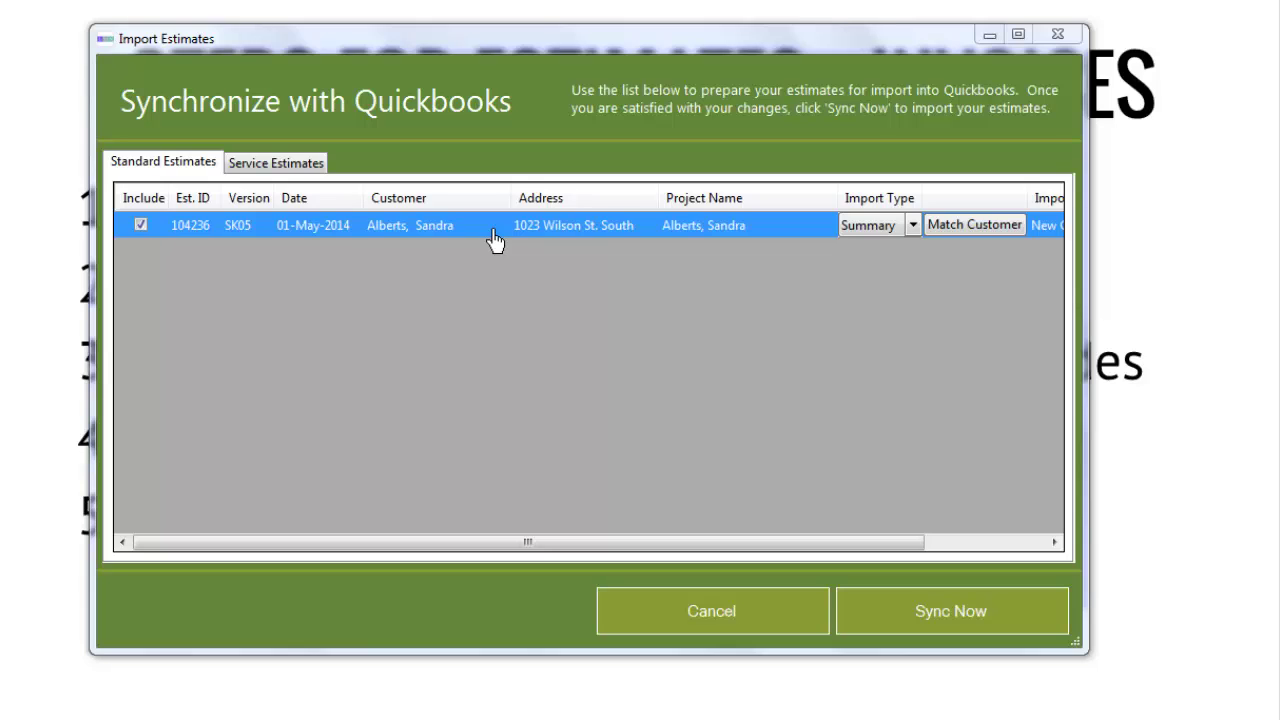
Step: Confirm the Summary import type, check Import Status, and sync the estimate into QuickBooks
click(891, 240)
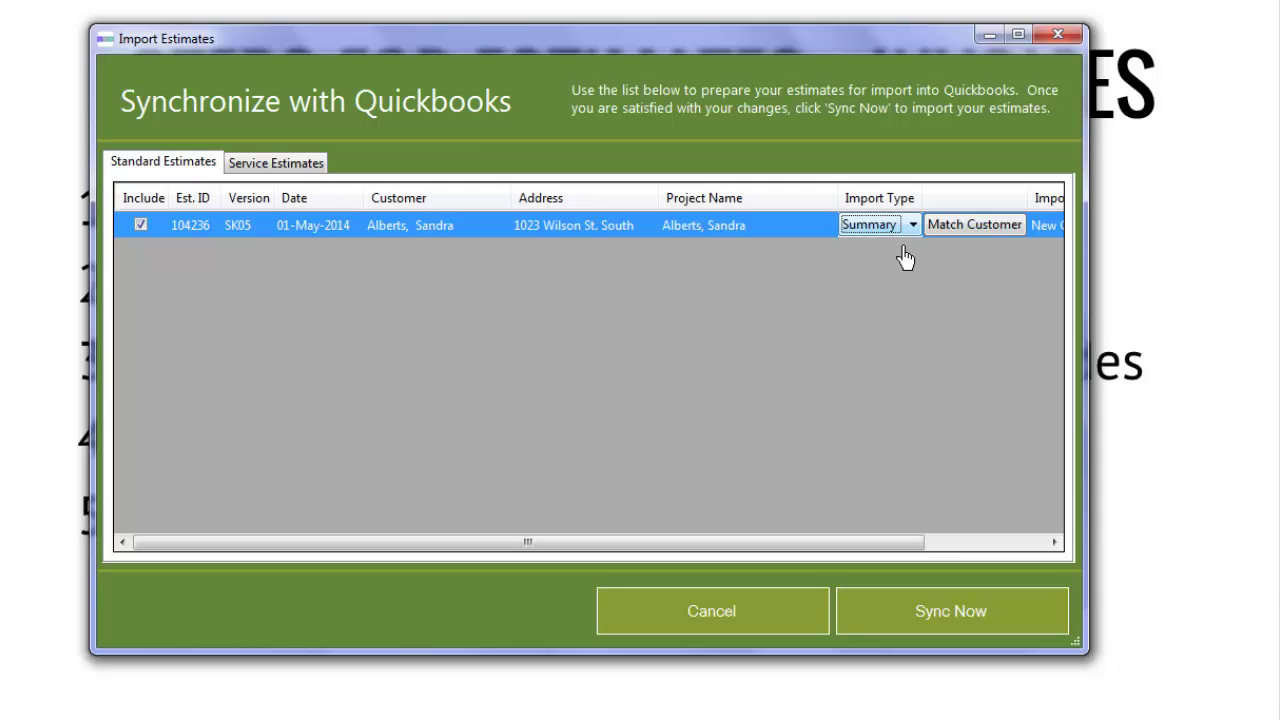
drag(871, 545, 1034, 551)
click(854, 238)
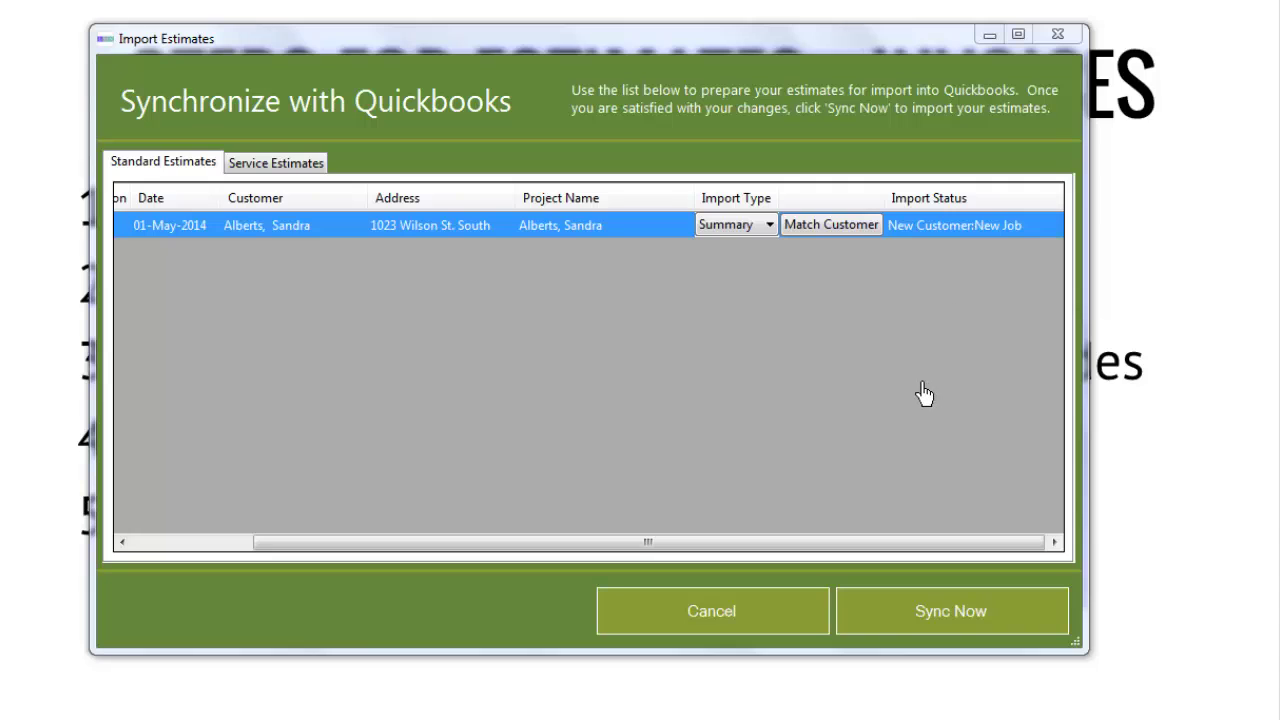
click(926, 624)
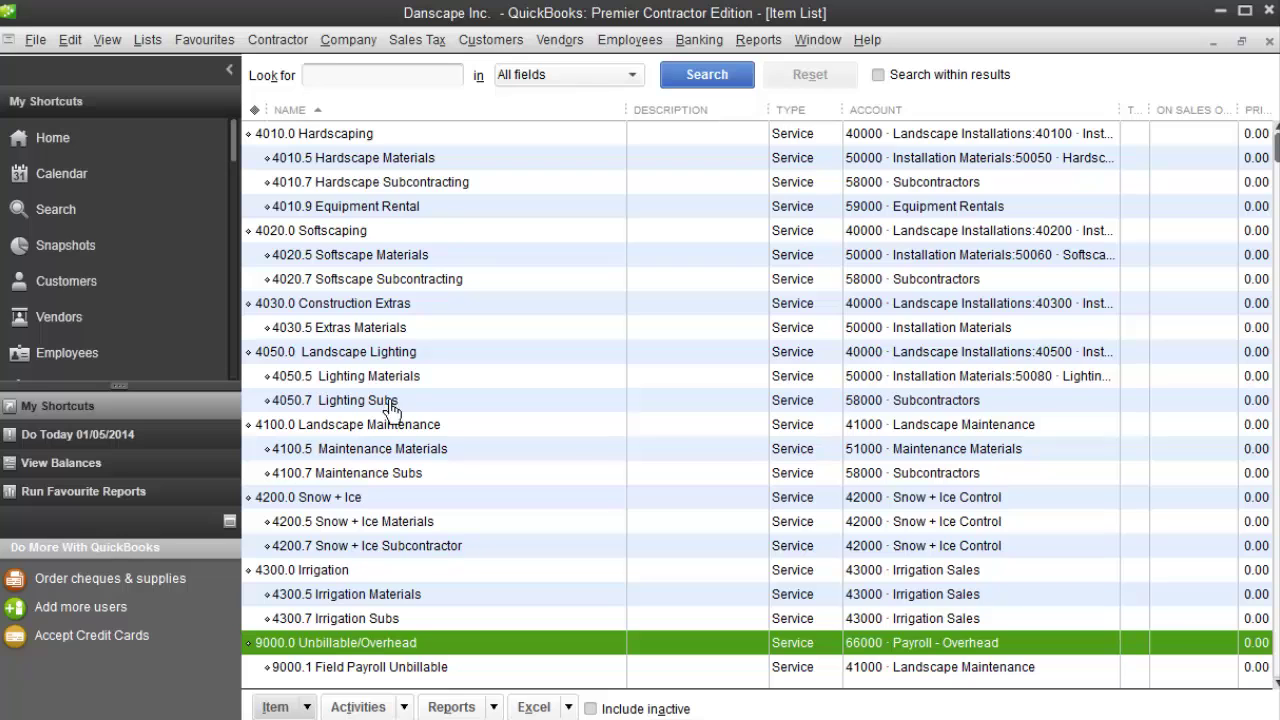
Step: Open estimate STD104236 under the customer's SK05 job from the Customer Centre
click(495, 45)
click(516, 70)
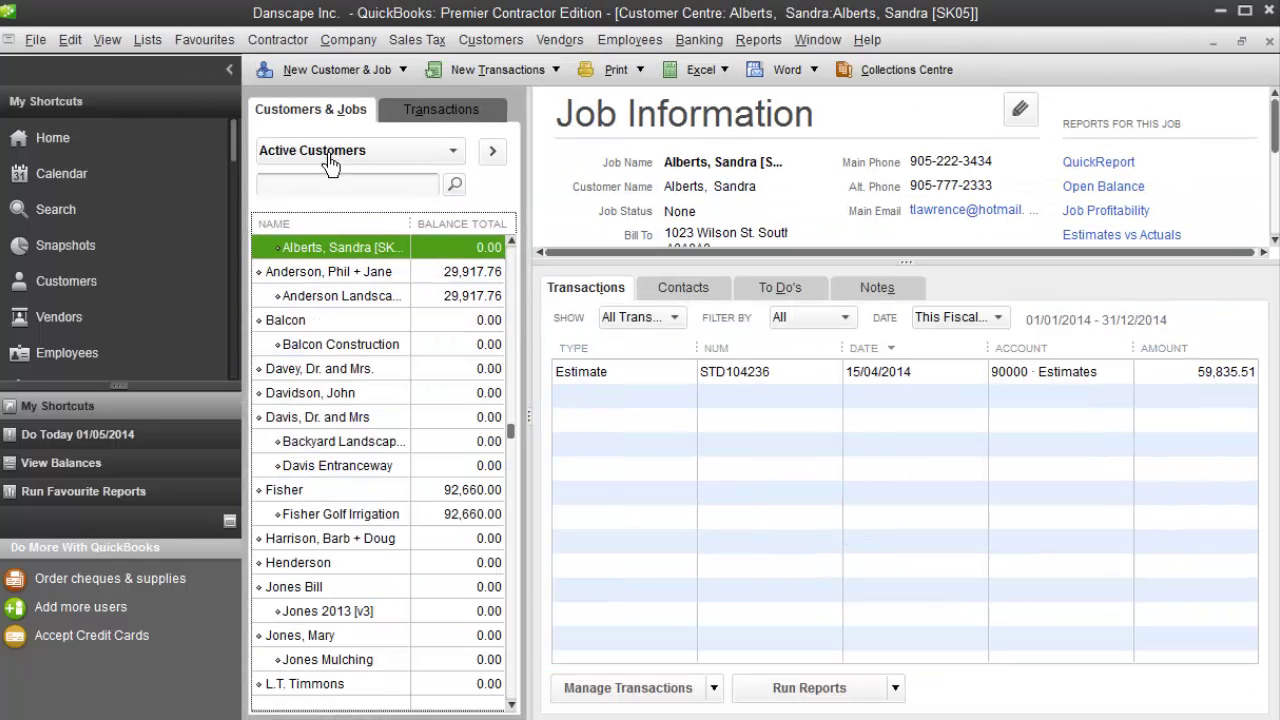
scroll(346, 291, up, 2)
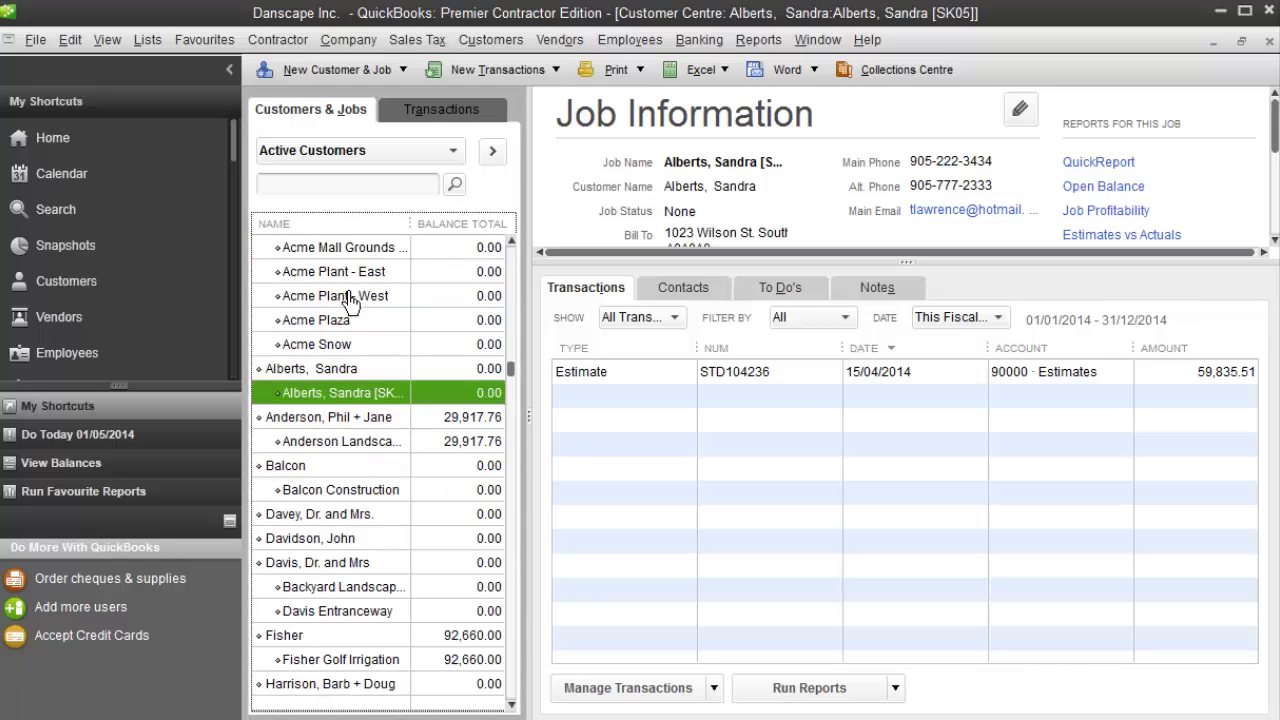
click(366, 369)
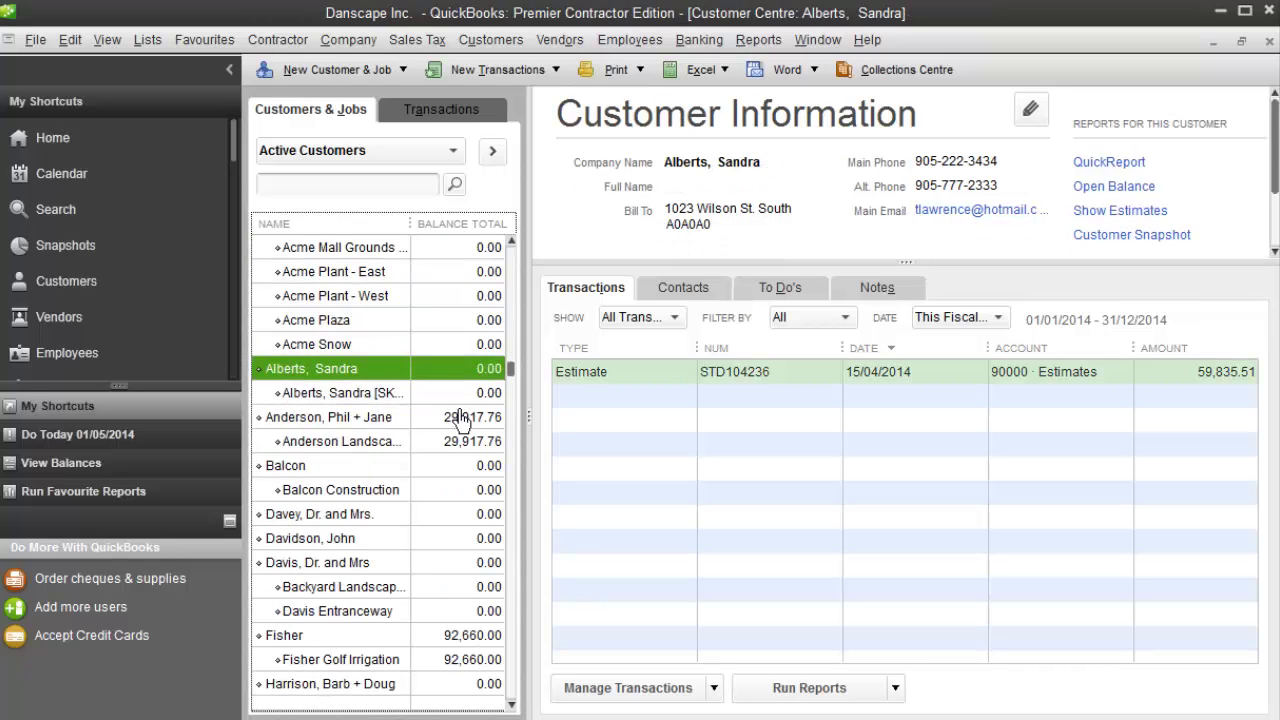
click(357, 402)
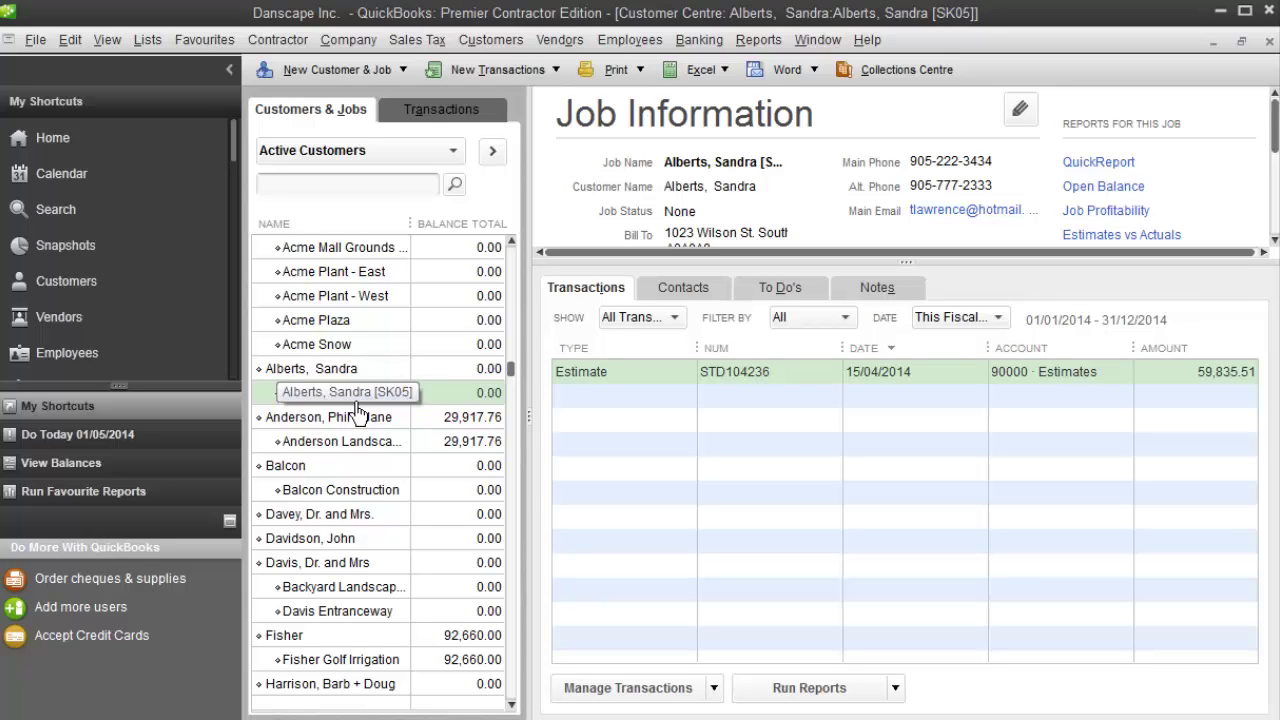
click(676, 378)
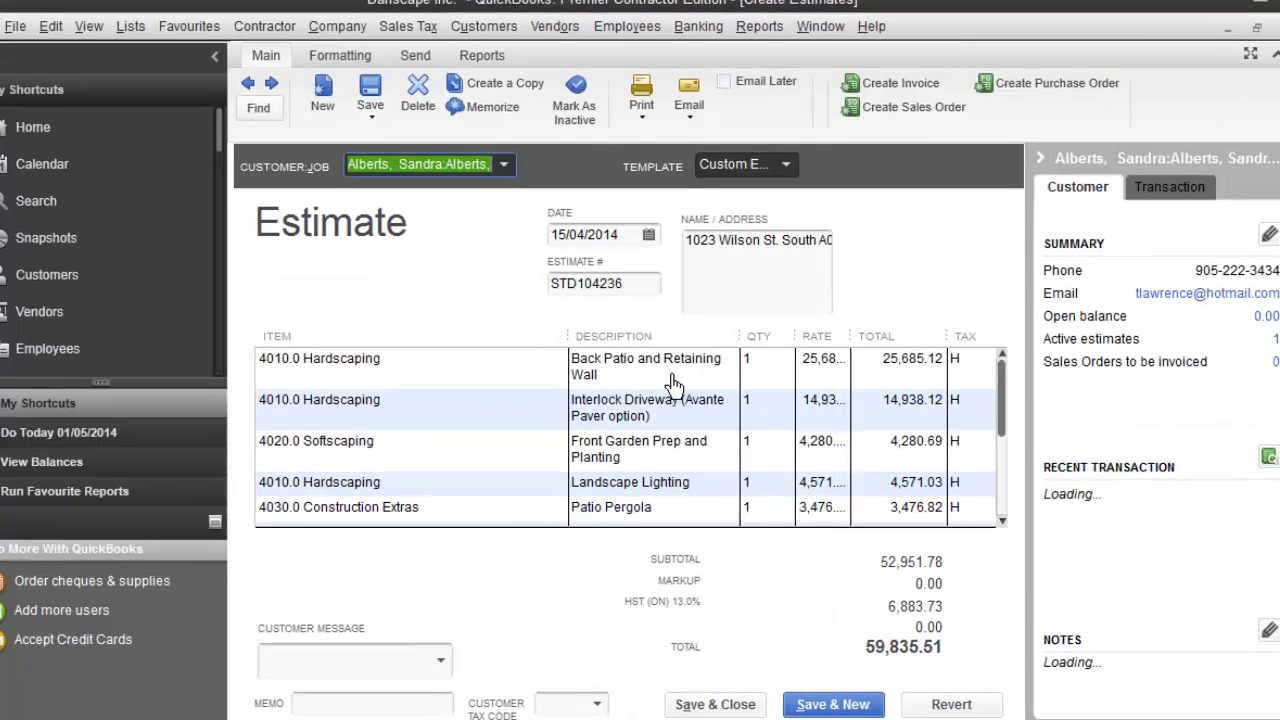
Step: Review the five line descriptions, Back Patio through Patio Pergola, and widen the Description column
click(674, 385)
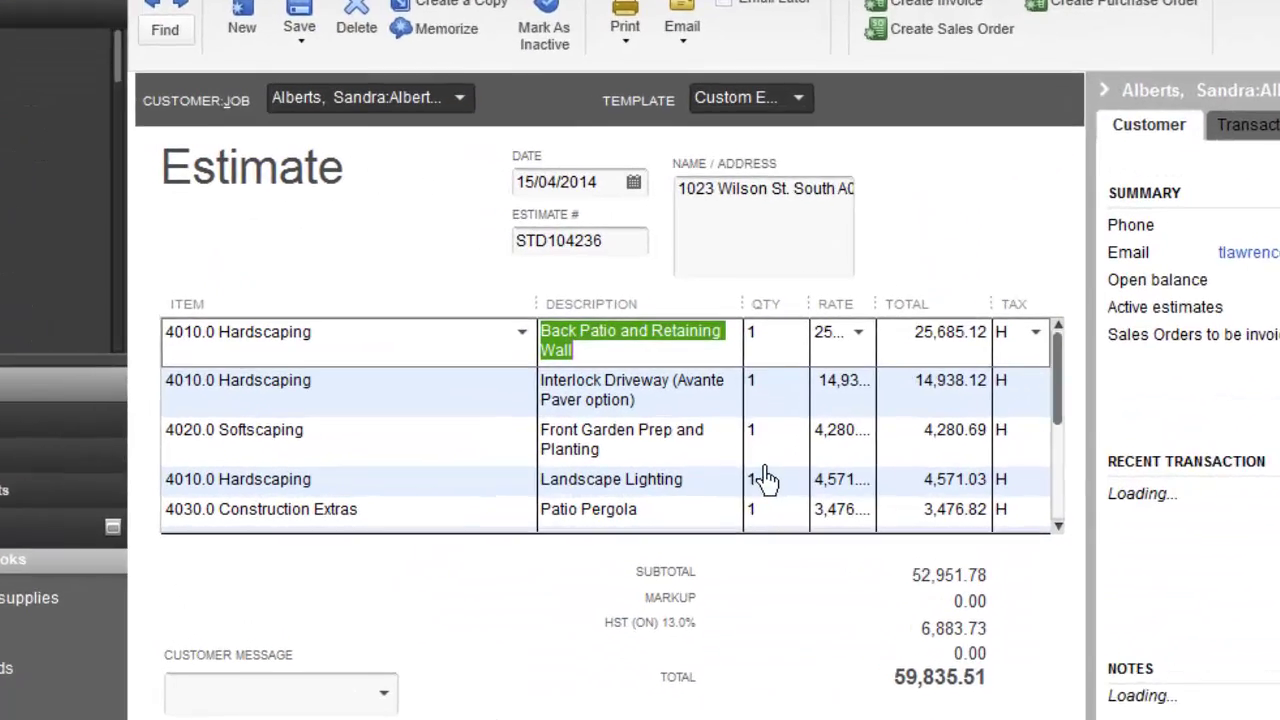
click(692, 424)
click(686, 432)
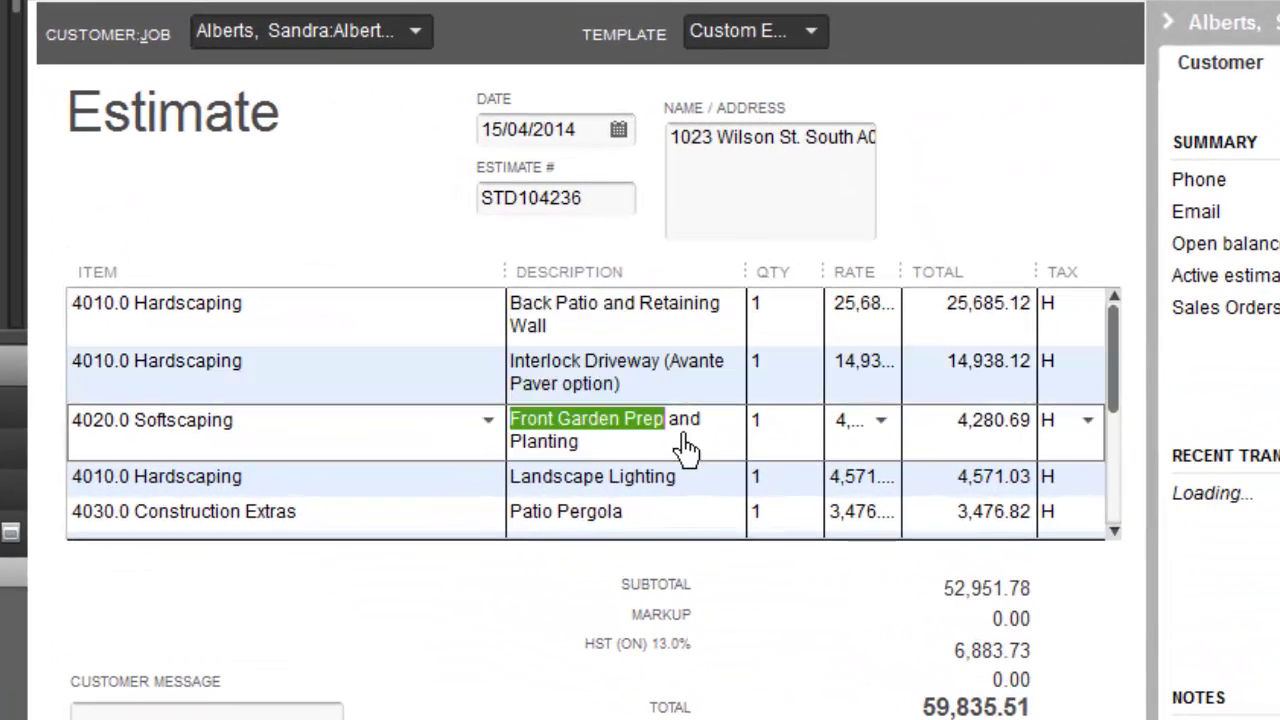
click(686, 488)
click(695, 531)
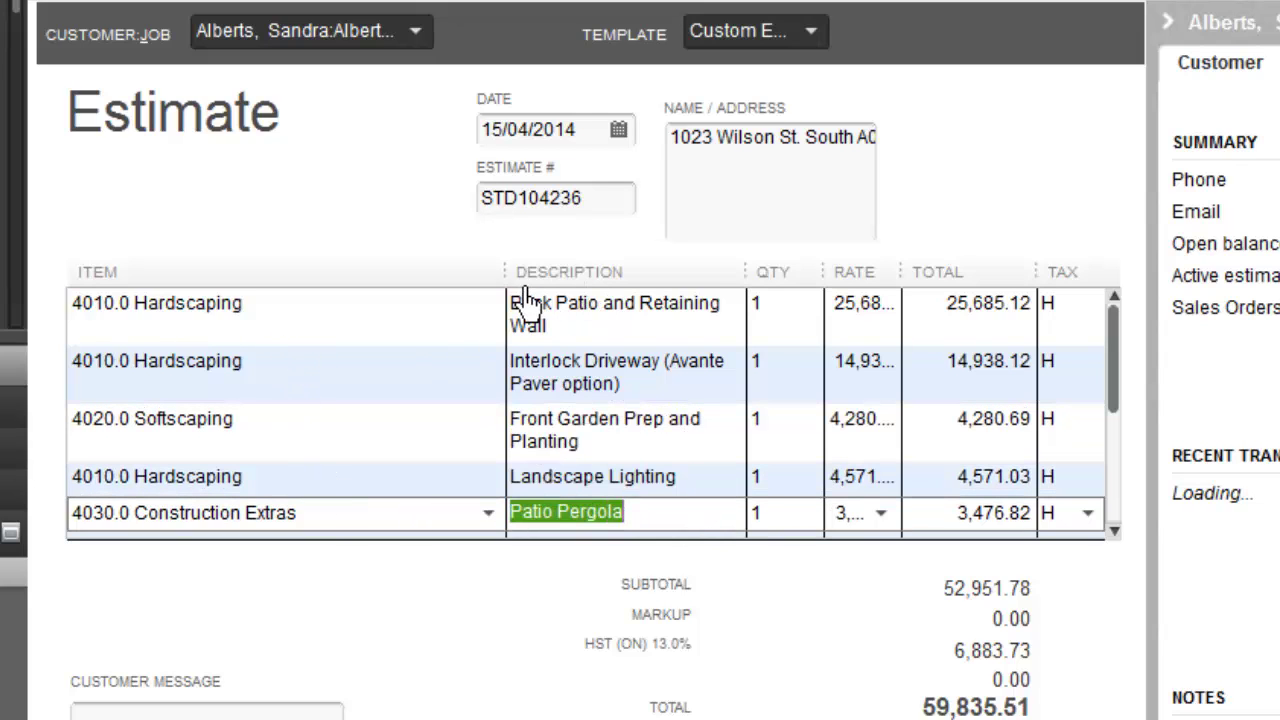
drag(514, 286, 378, 286)
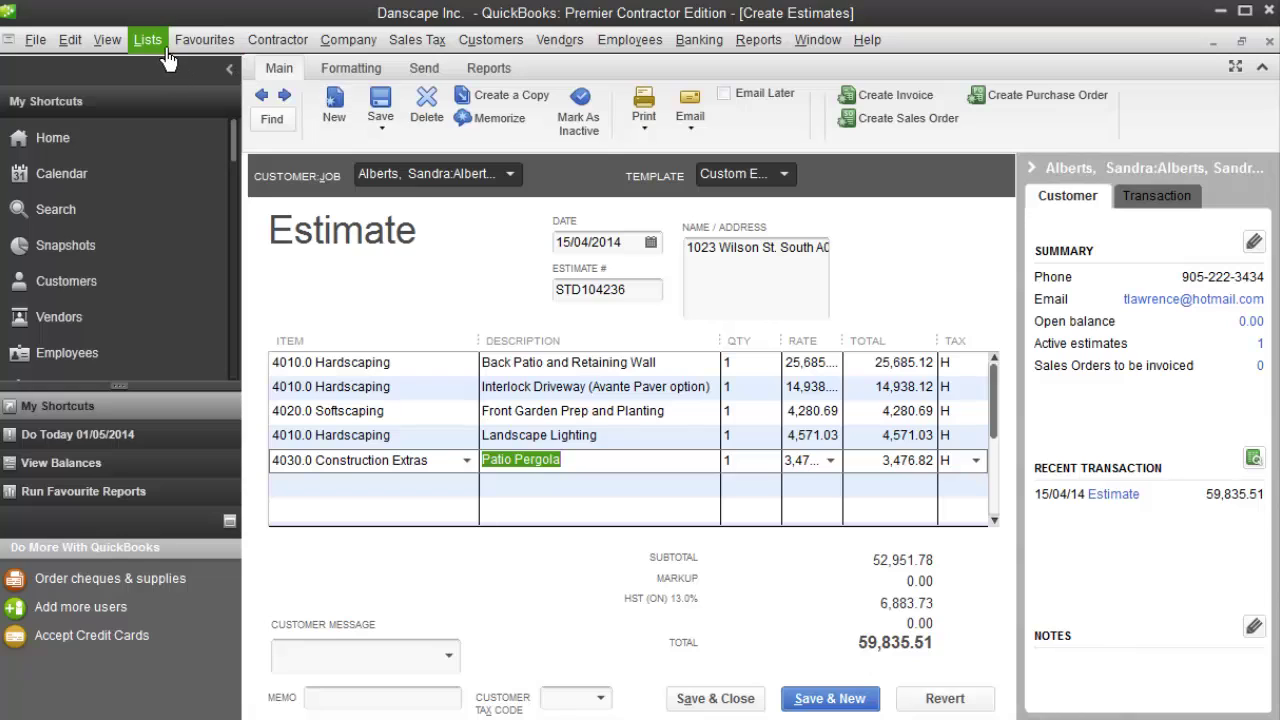
Step: Set line 4's item to 4050.0 Landscape Lighting, save, and start a progress invoice from STD104236
click(105, 6)
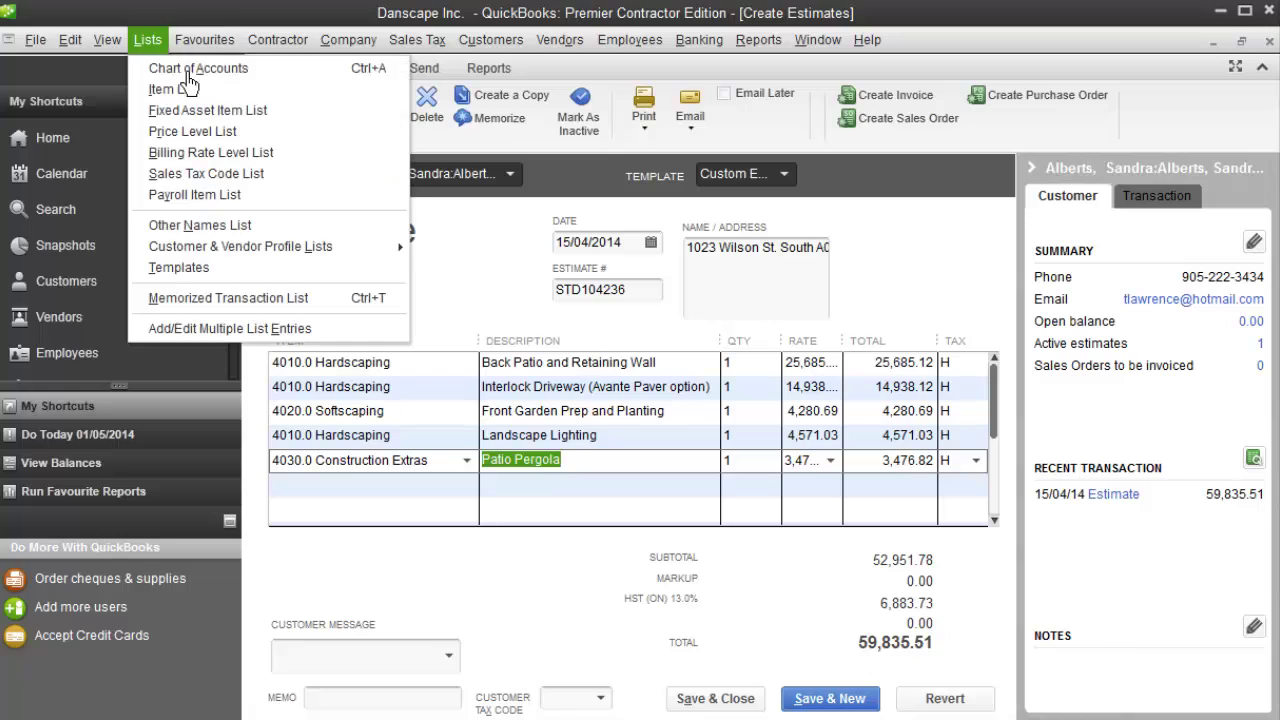
click(470, 248)
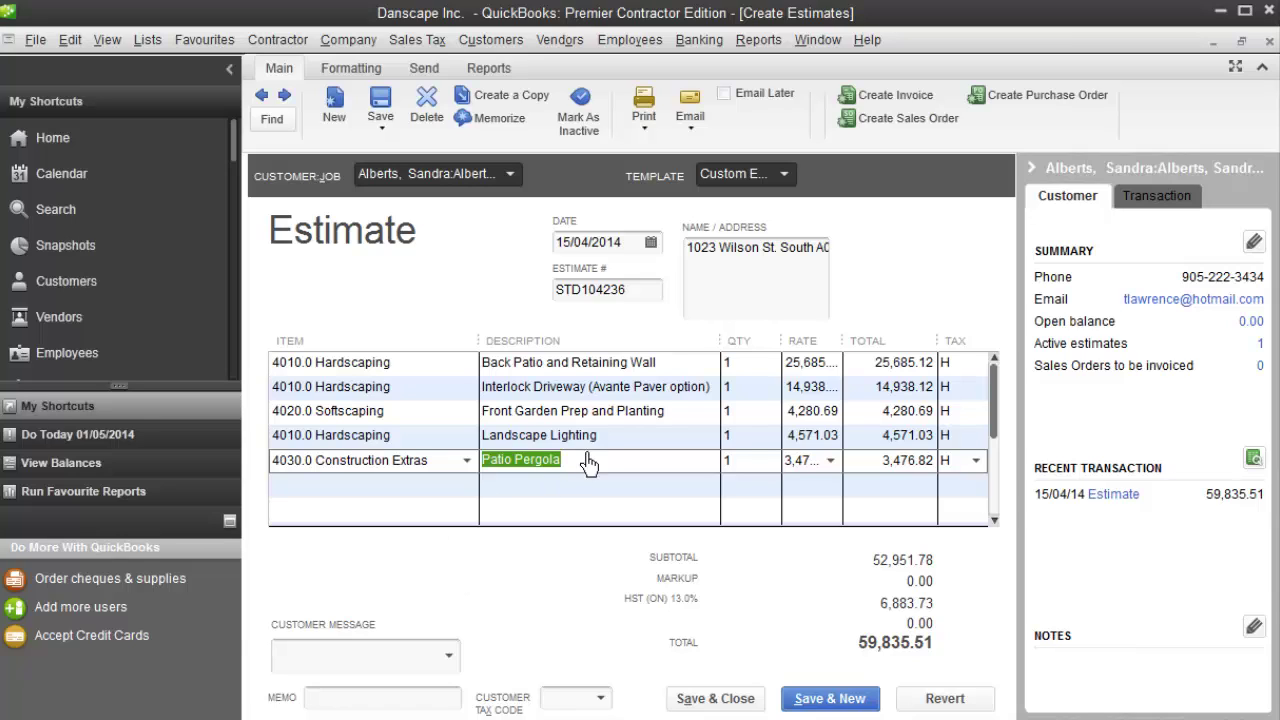
click(470, 445)
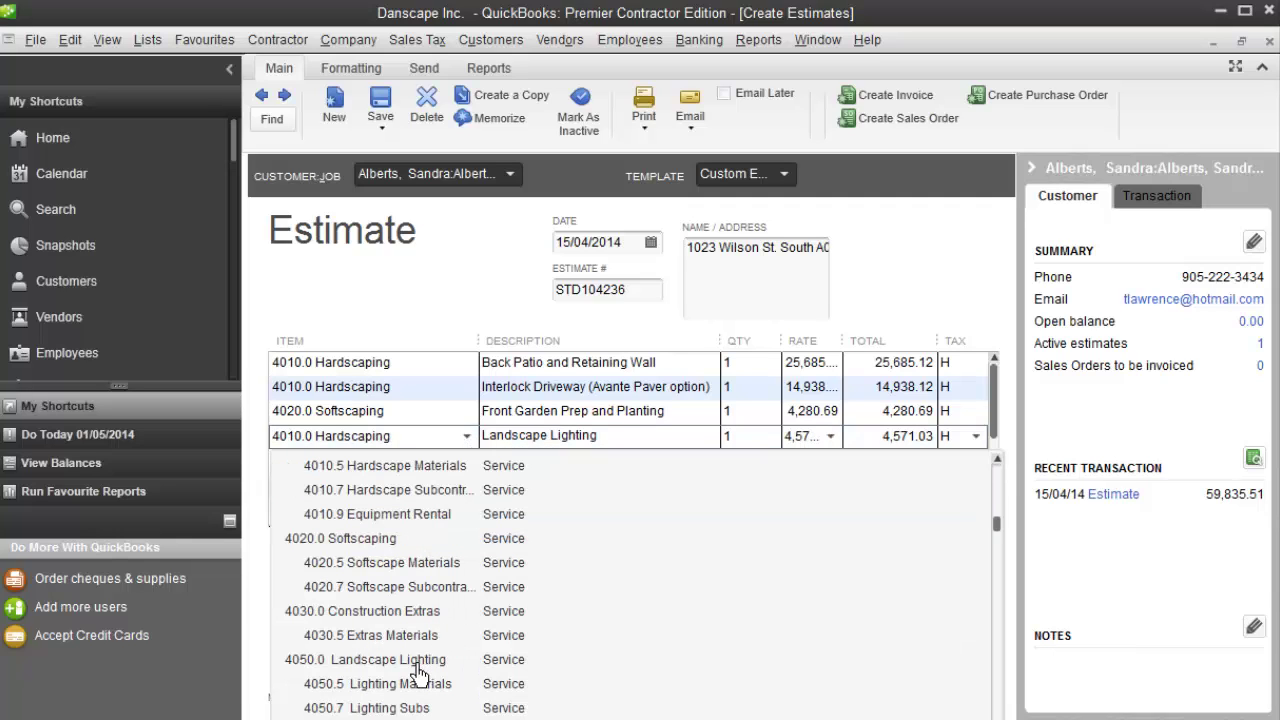
click(420, 662)
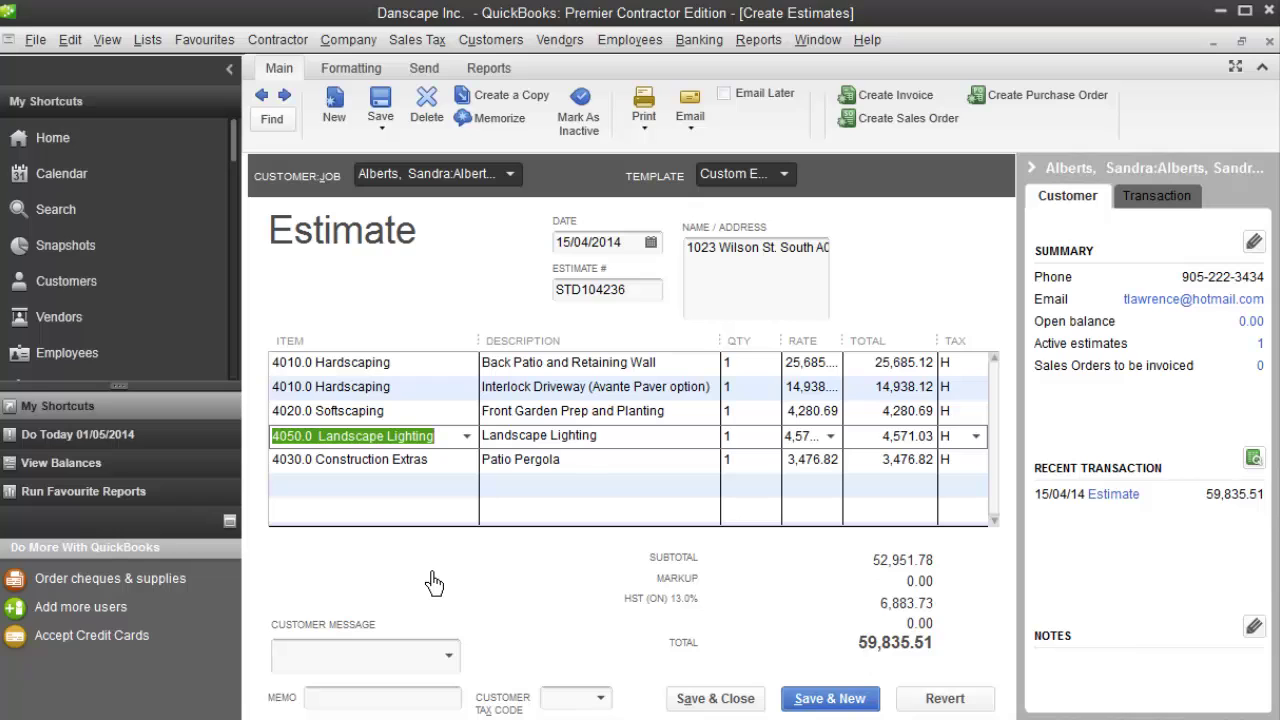
click(712, 698)
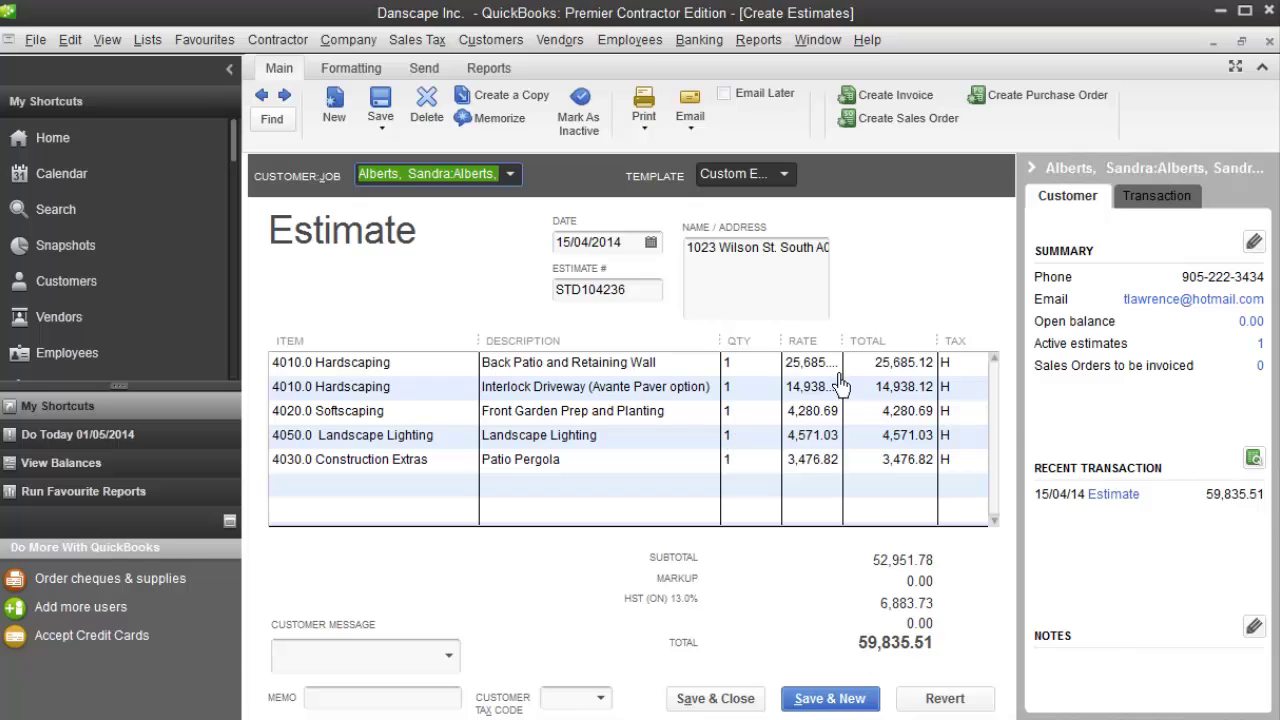
click(889, 104)
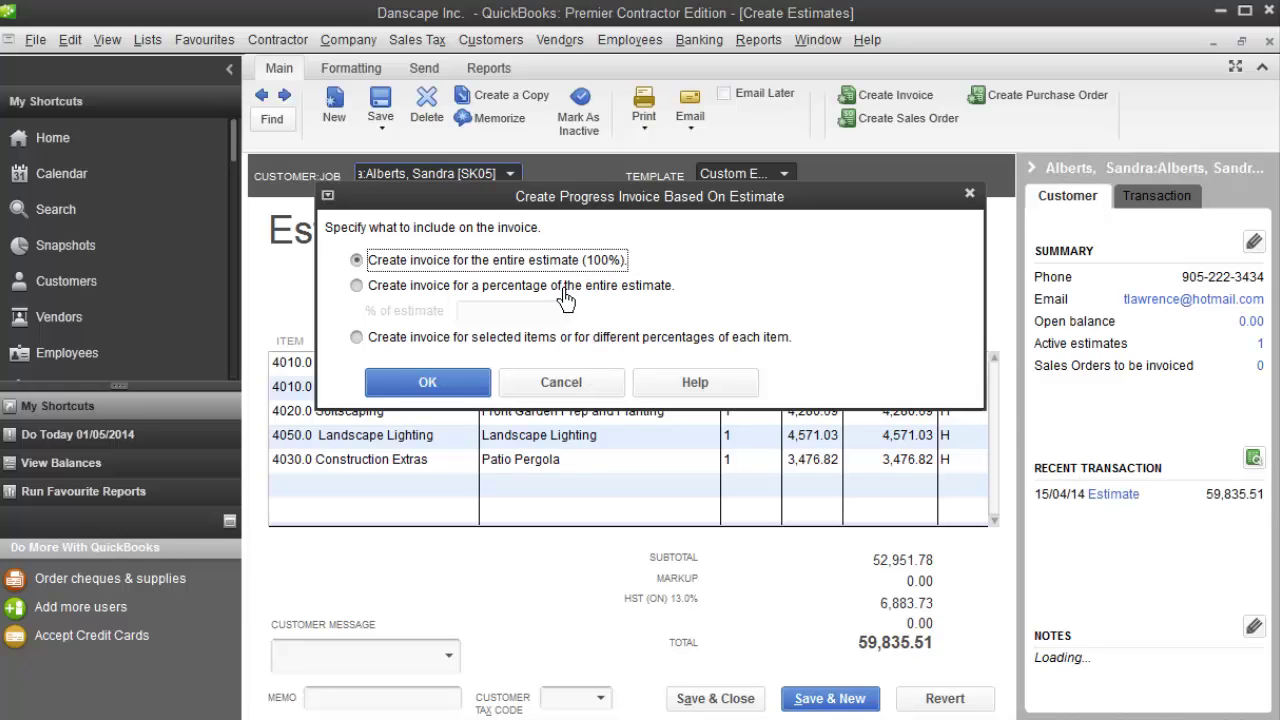
Step: Invoice 20% of the estimate and save it as invoice 22, skipping the spelling check
click(565, 290)
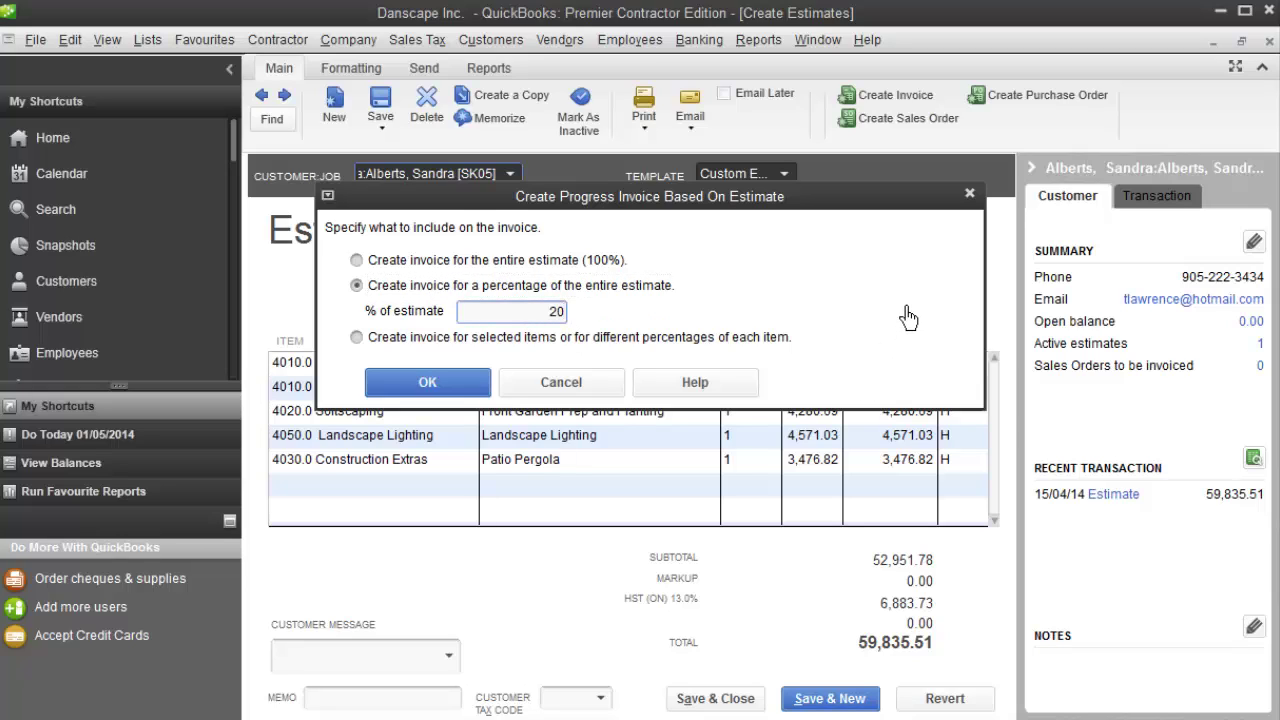
text(20)
click(472, 396)
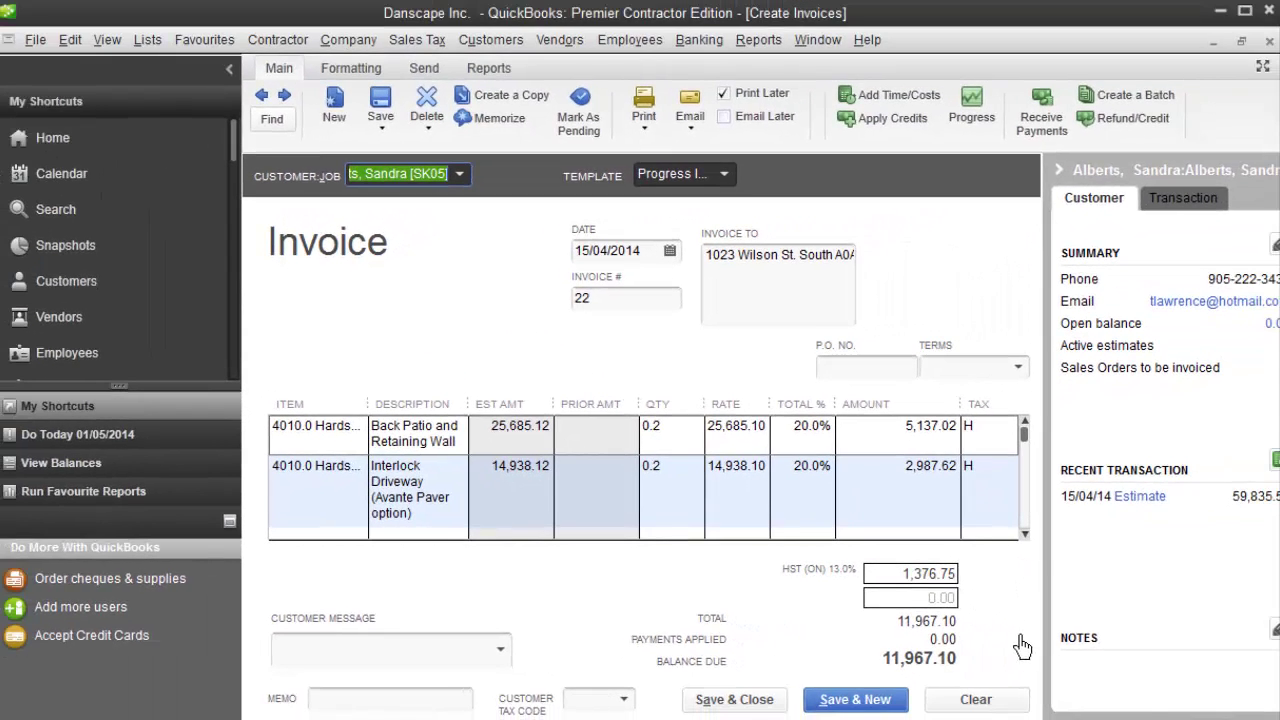
click(735, 700)
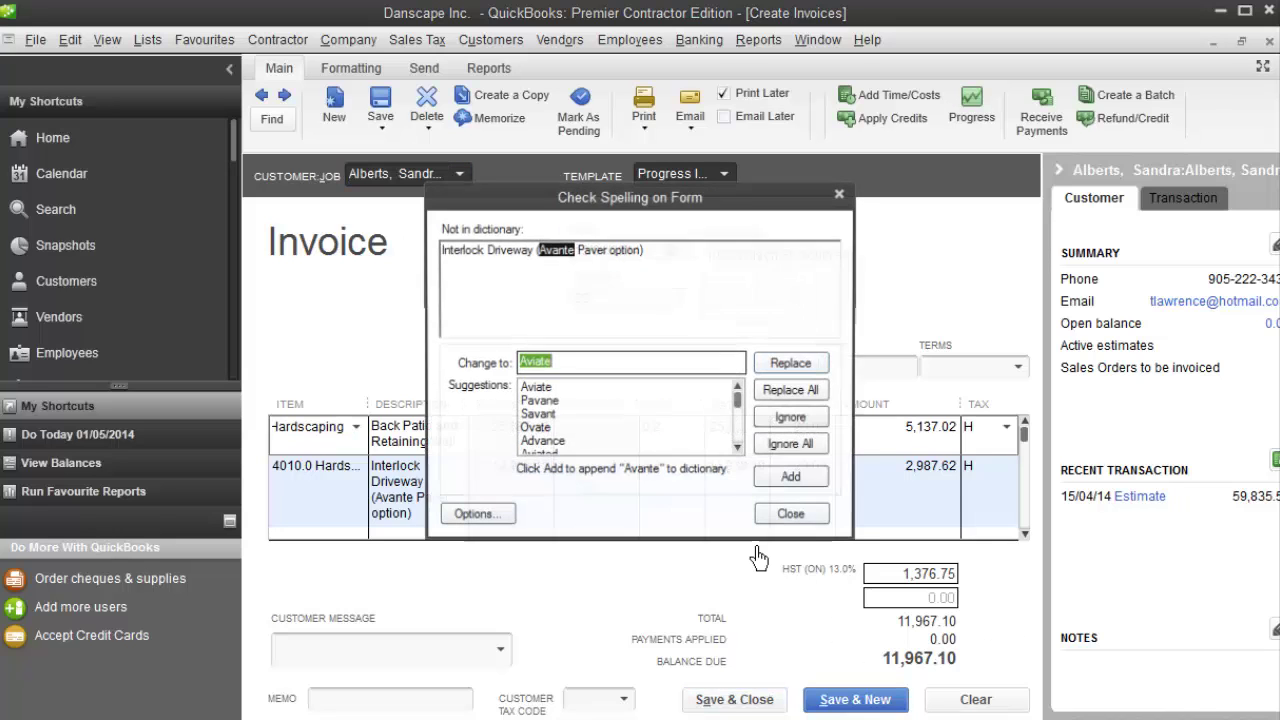
click(776, 526)
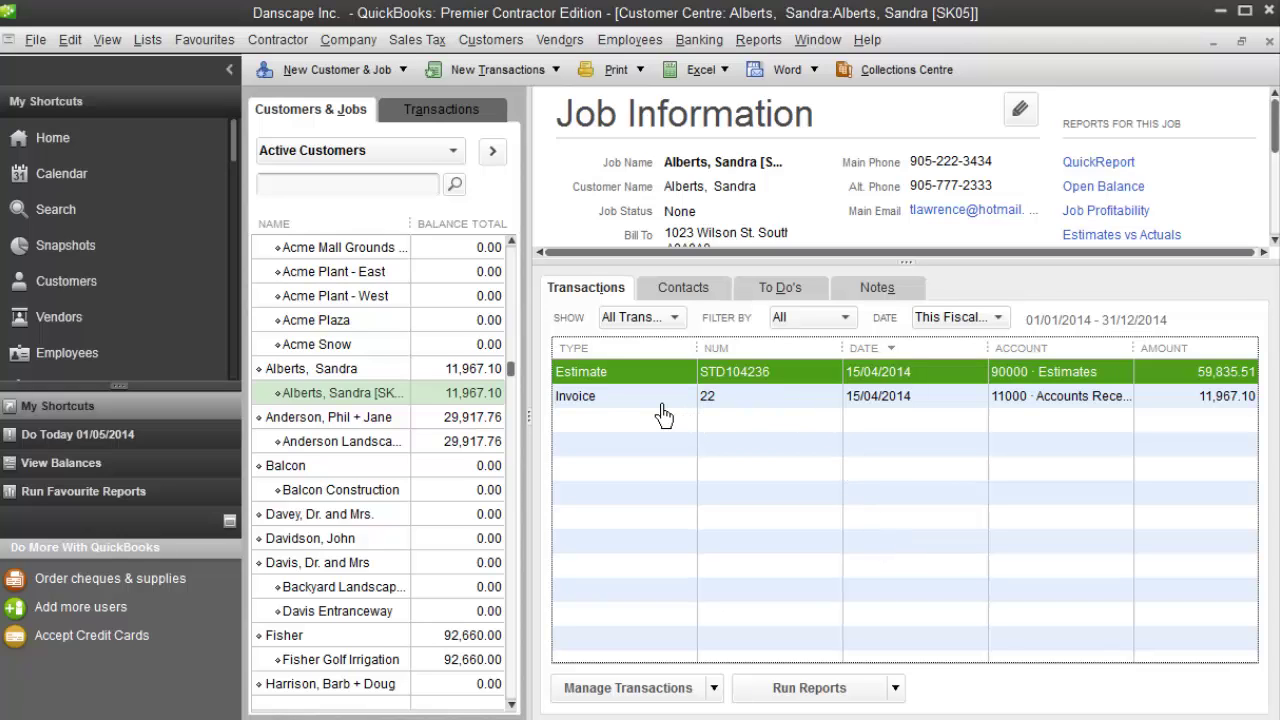
Step: Choose Reports > Job Costing > Job Profitability Detail and filter it to the SK05 job
click(758, 40)
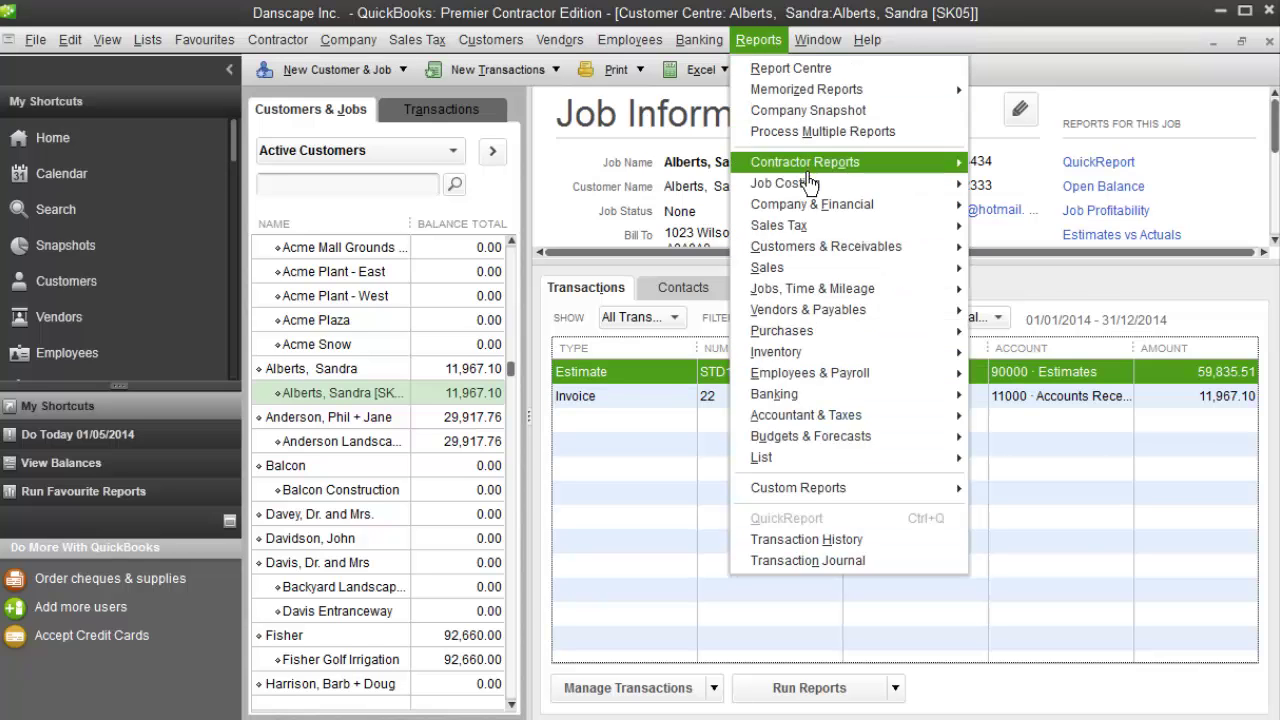
mouse_move(829, 188)
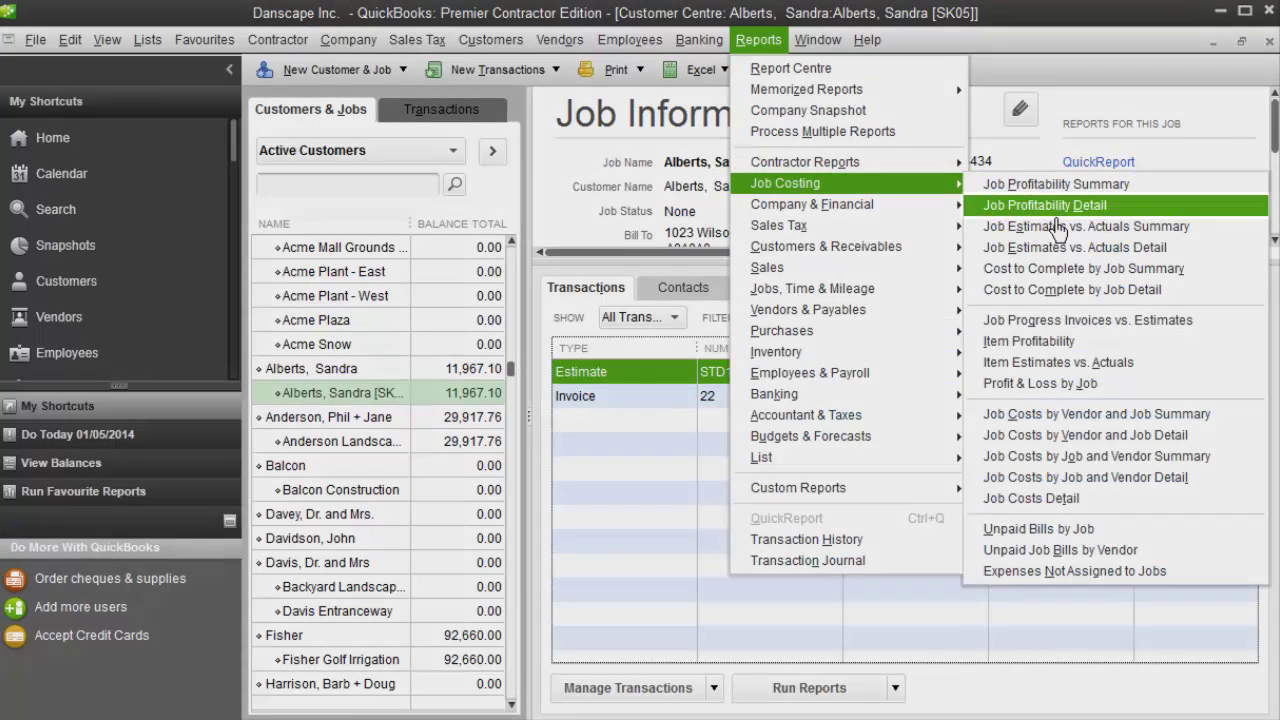
click(1057, 205)
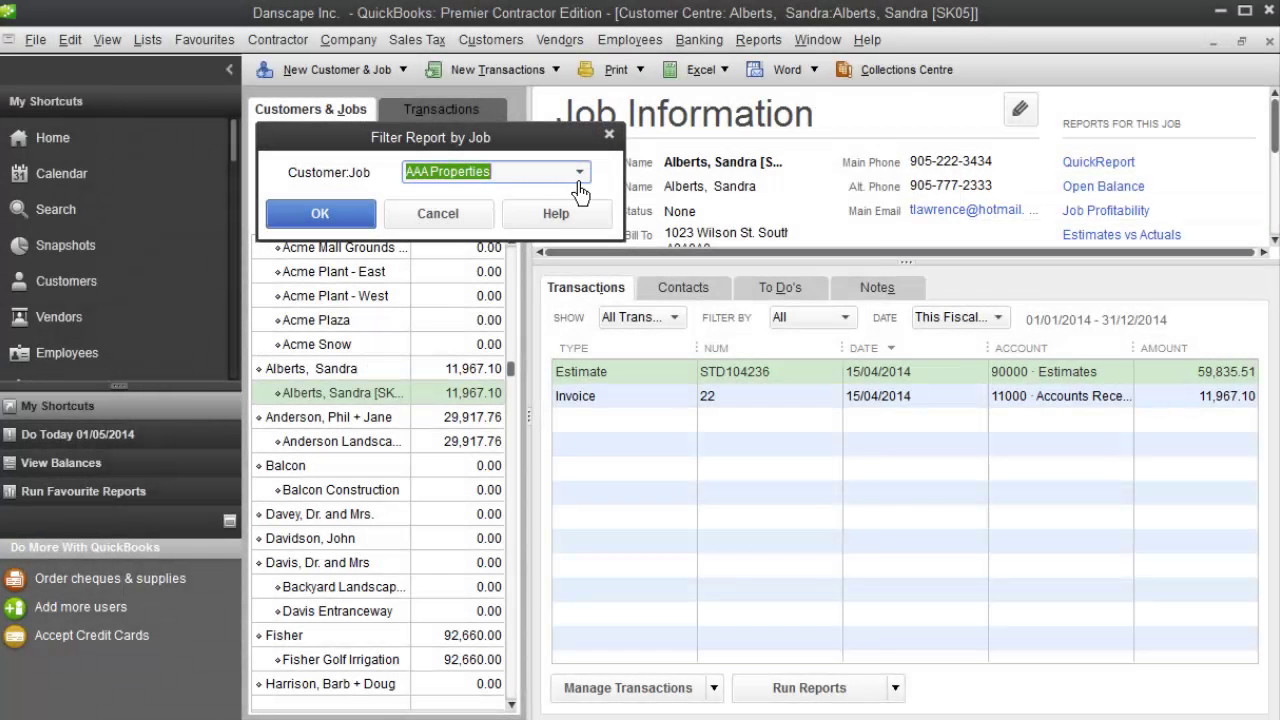
click(580, 172)
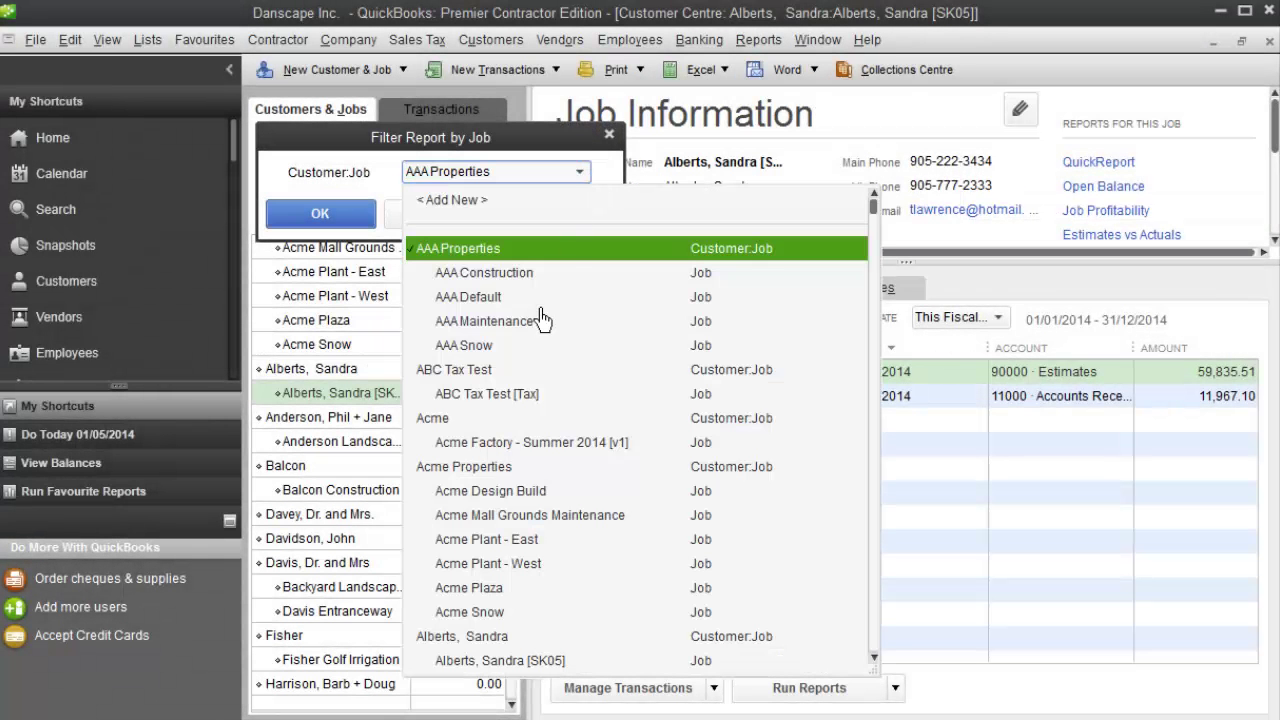
scroll(550, 432, down, 2)
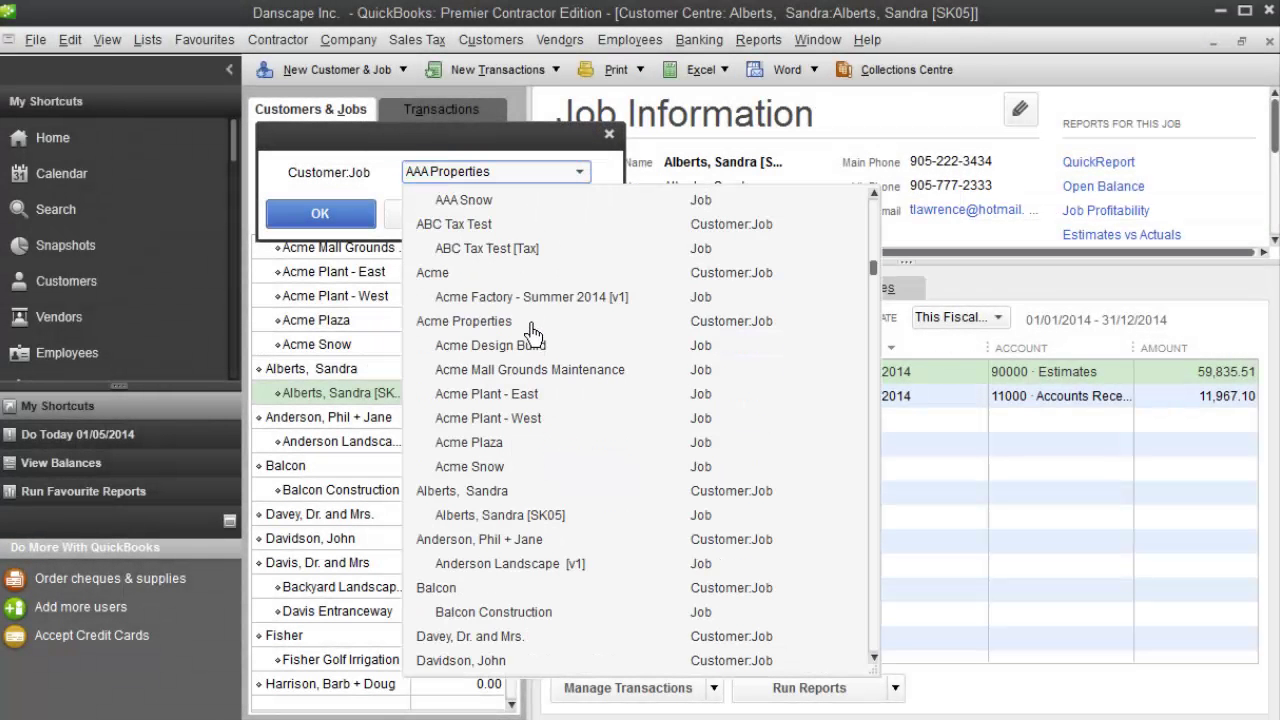
click(529, 518)
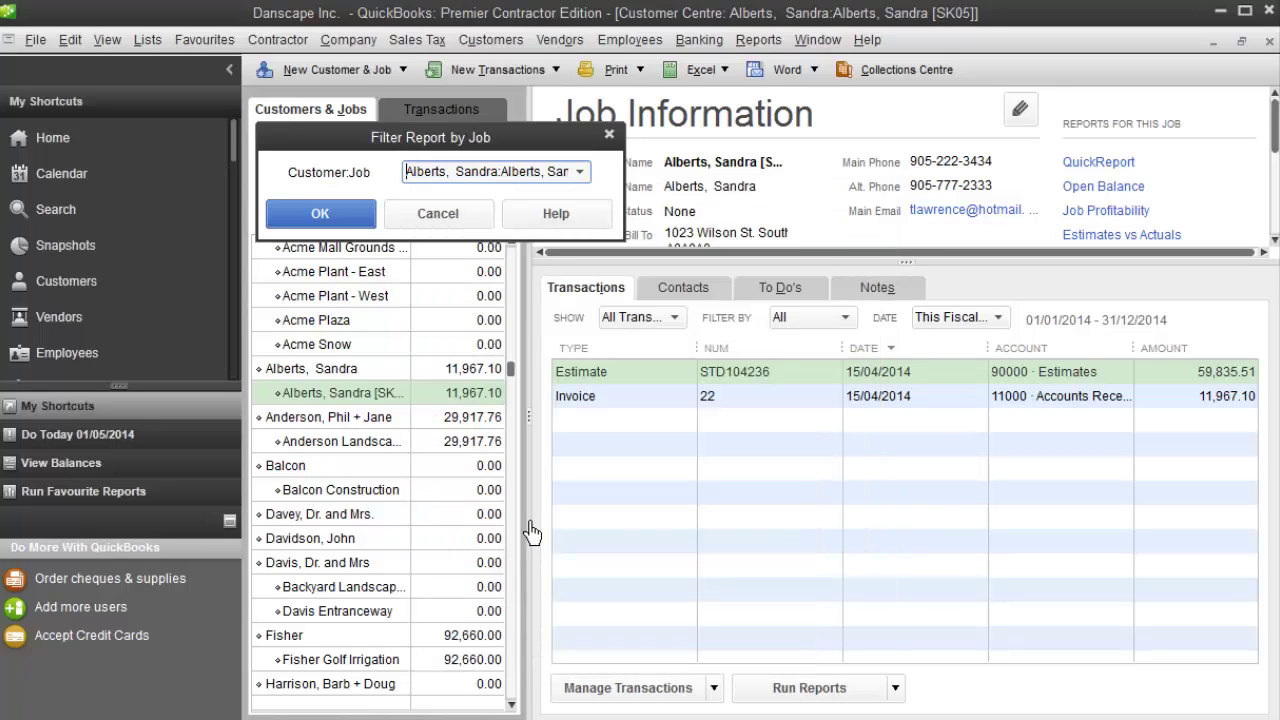
Step: Generate the SK05 job's Job Profitability Detail report showing 10,590.35 revenue
click(321, 213)
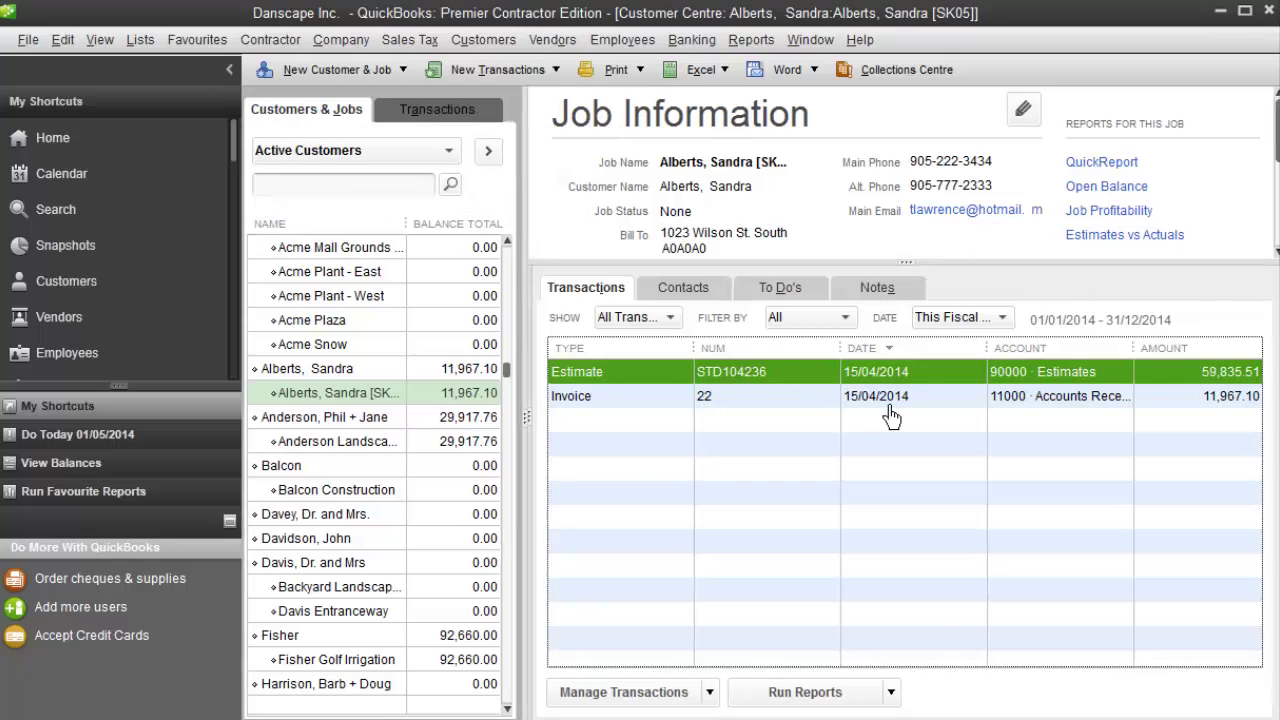